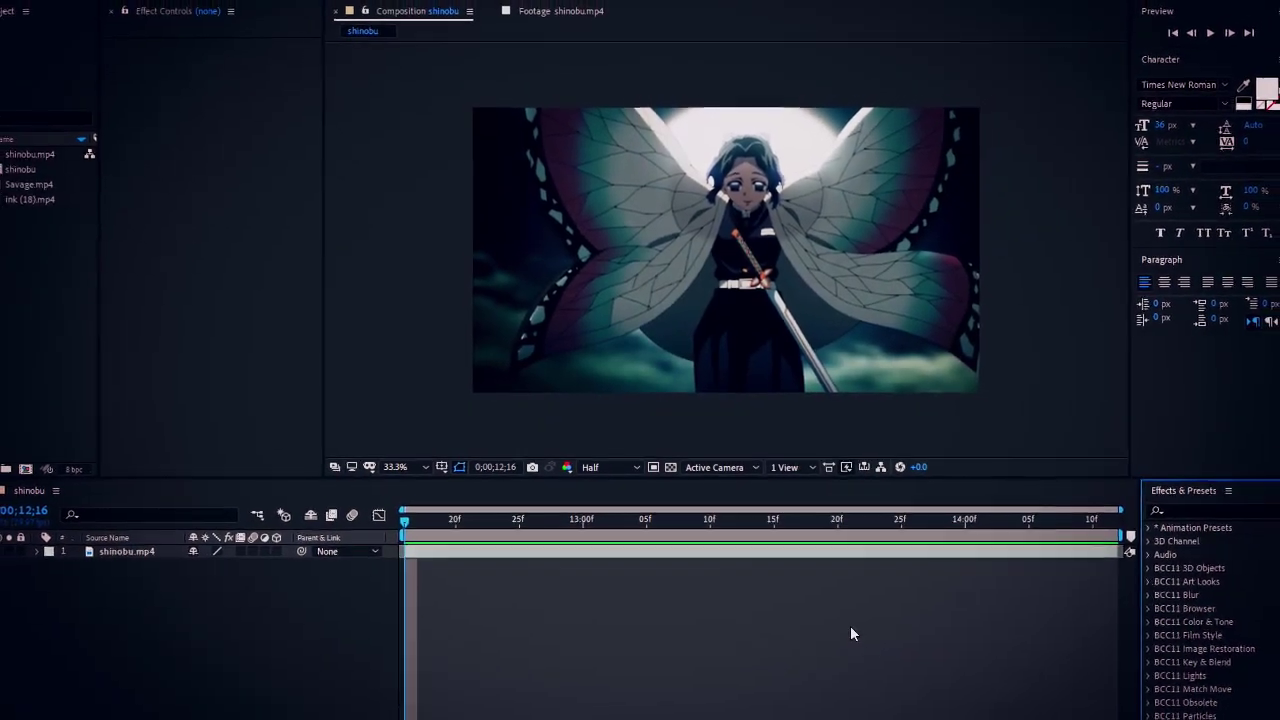
Step: Preview the composition and apply Twixtor Pro to the shinobu.mp4 layer
key(space)
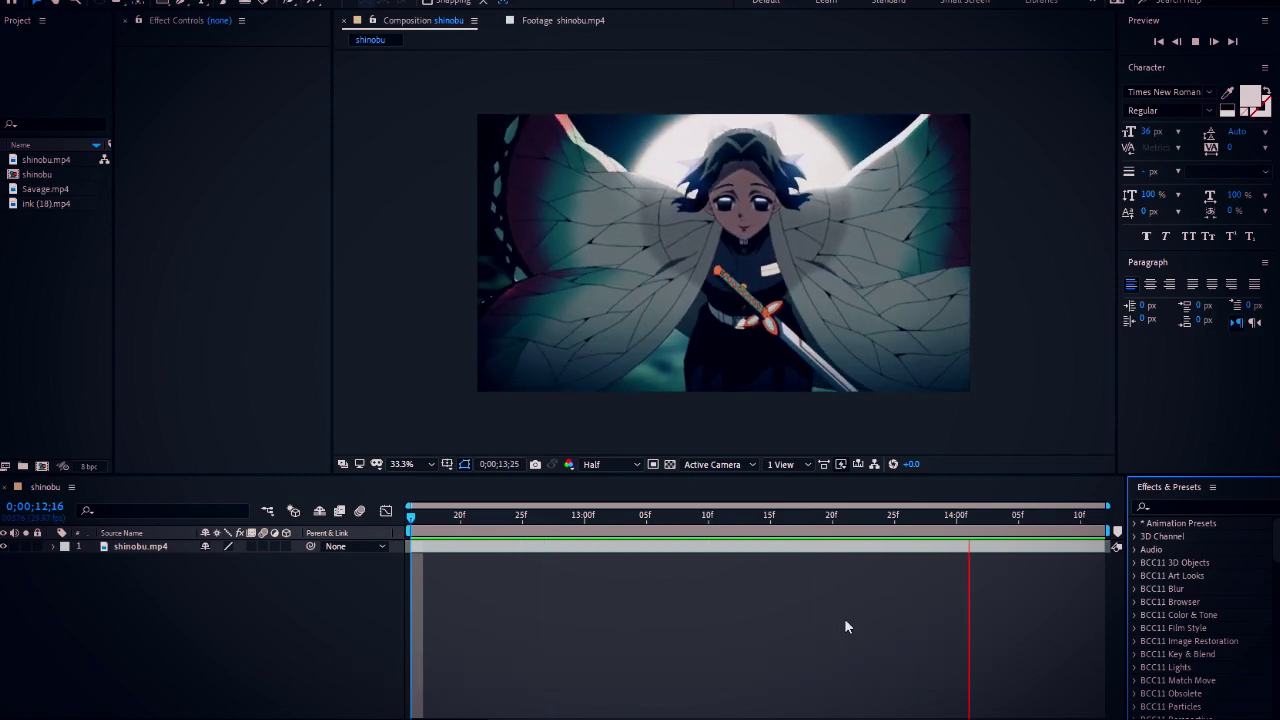
click(1178, 505)
text(twi)
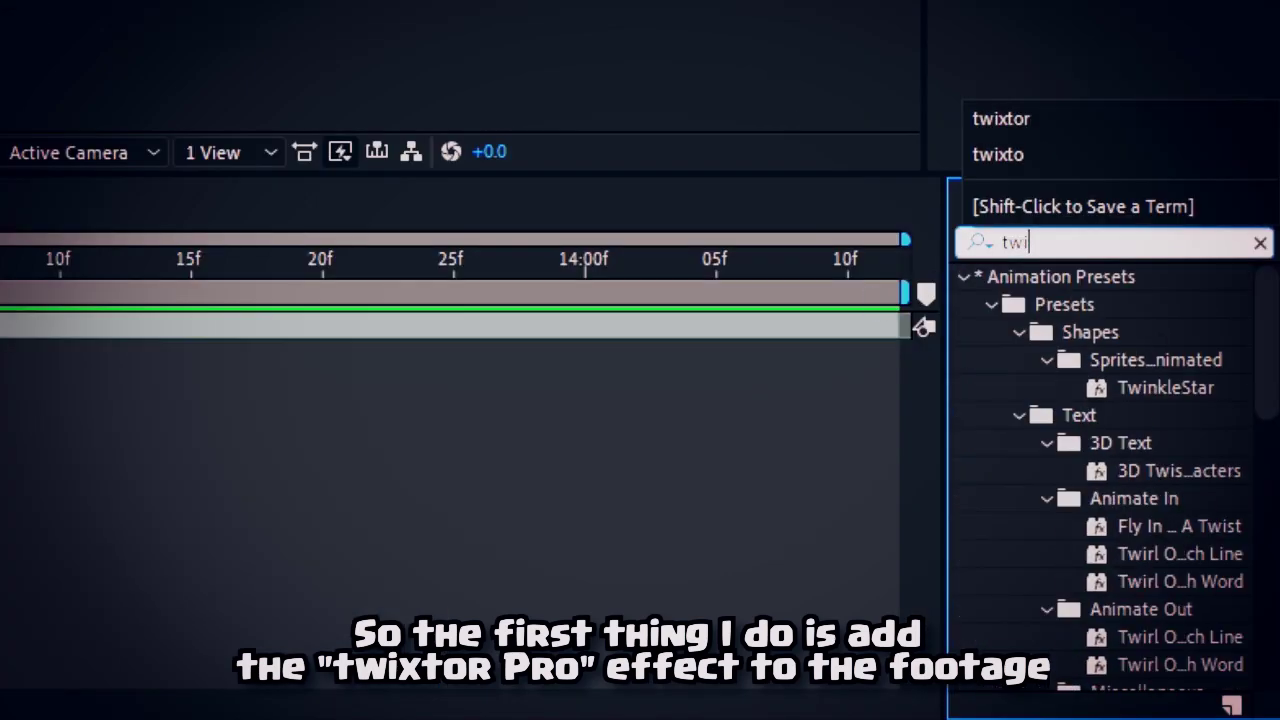
text(xtor)
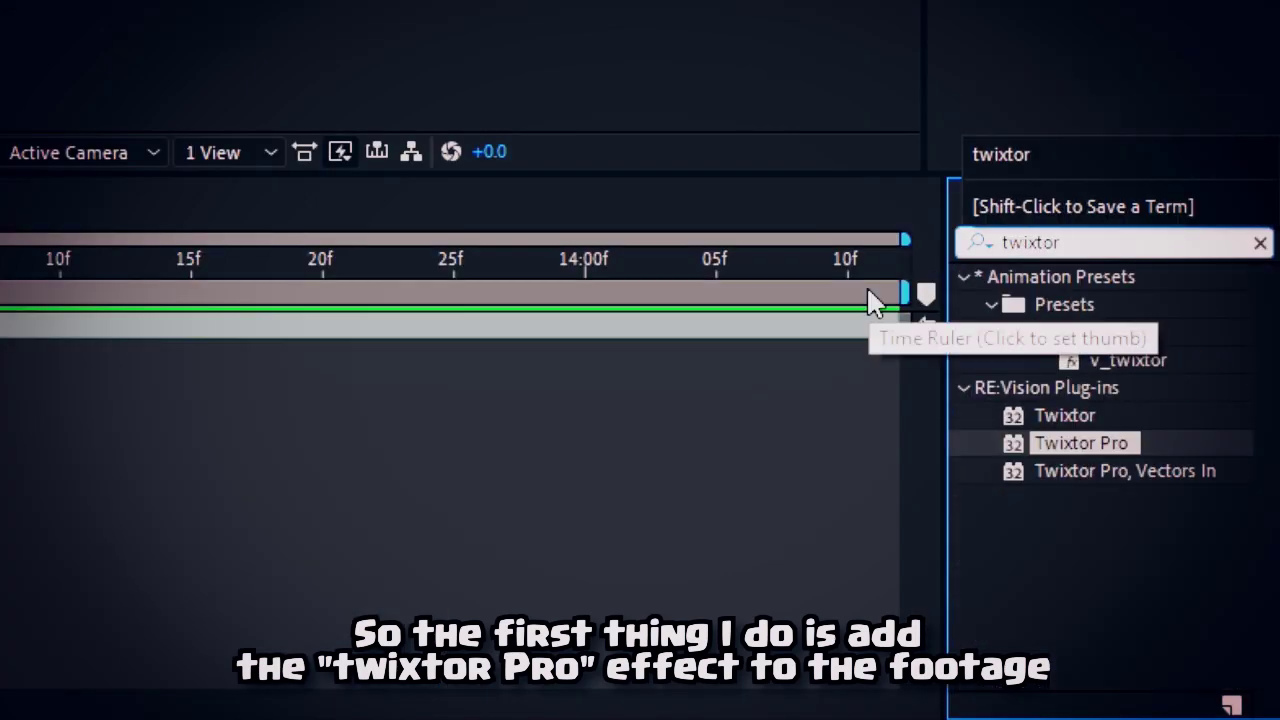
drag(1137, 440, 134, 349)
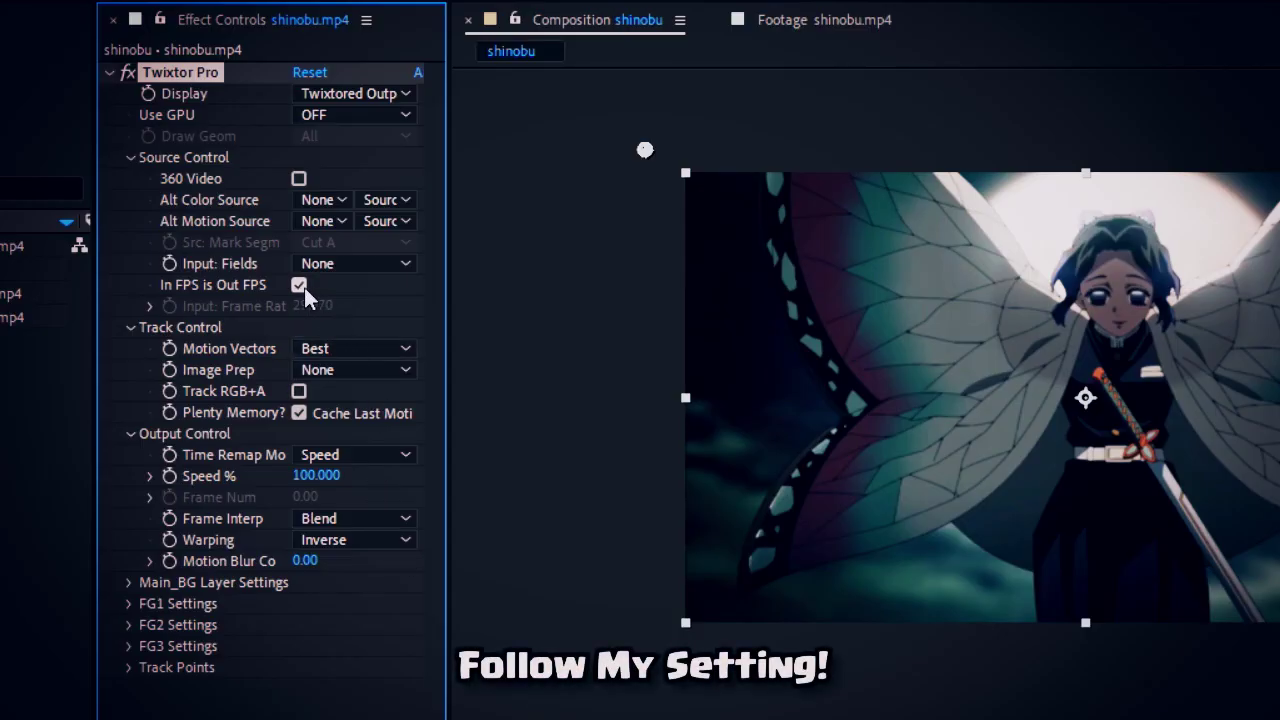
Step: Set Twixtor to input 7 fps, Contrast/Edge image prep, motion blur 1, and enable frame blending
click(299, 285)
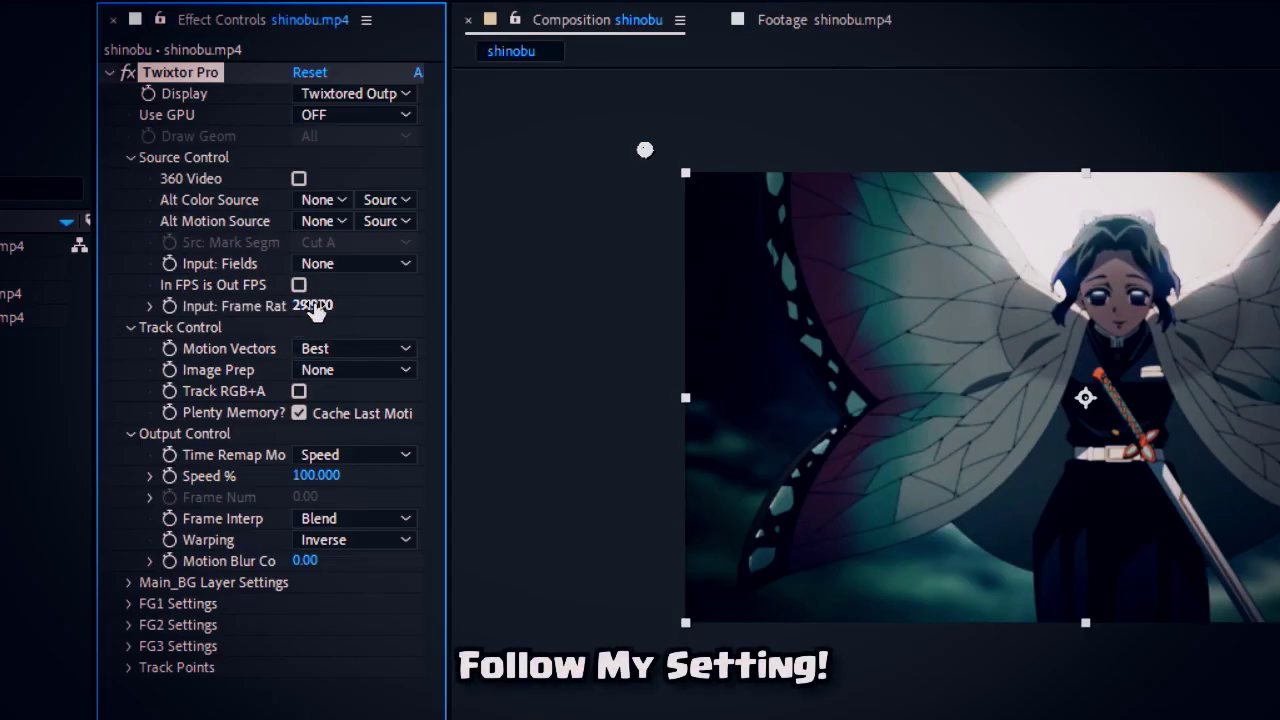
click(314, 306)
text(7)
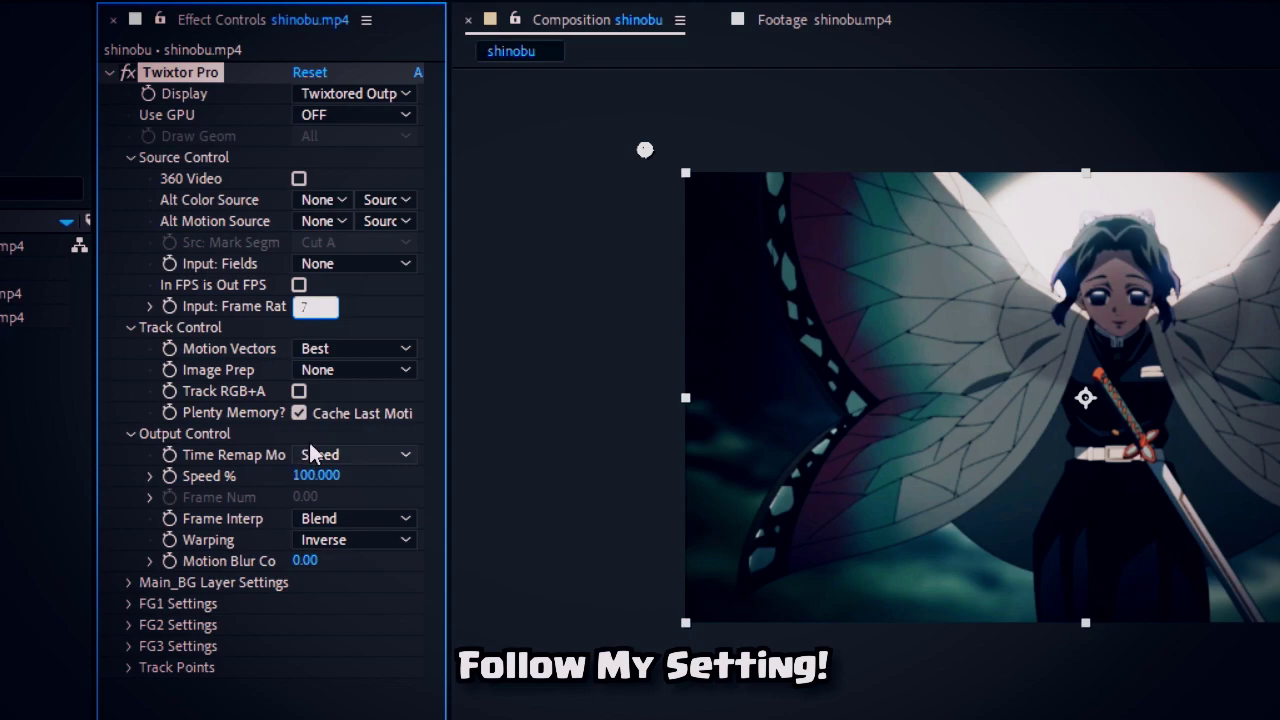
click(355, 369)
click(350, 390)
click(305, 561)
text(1)
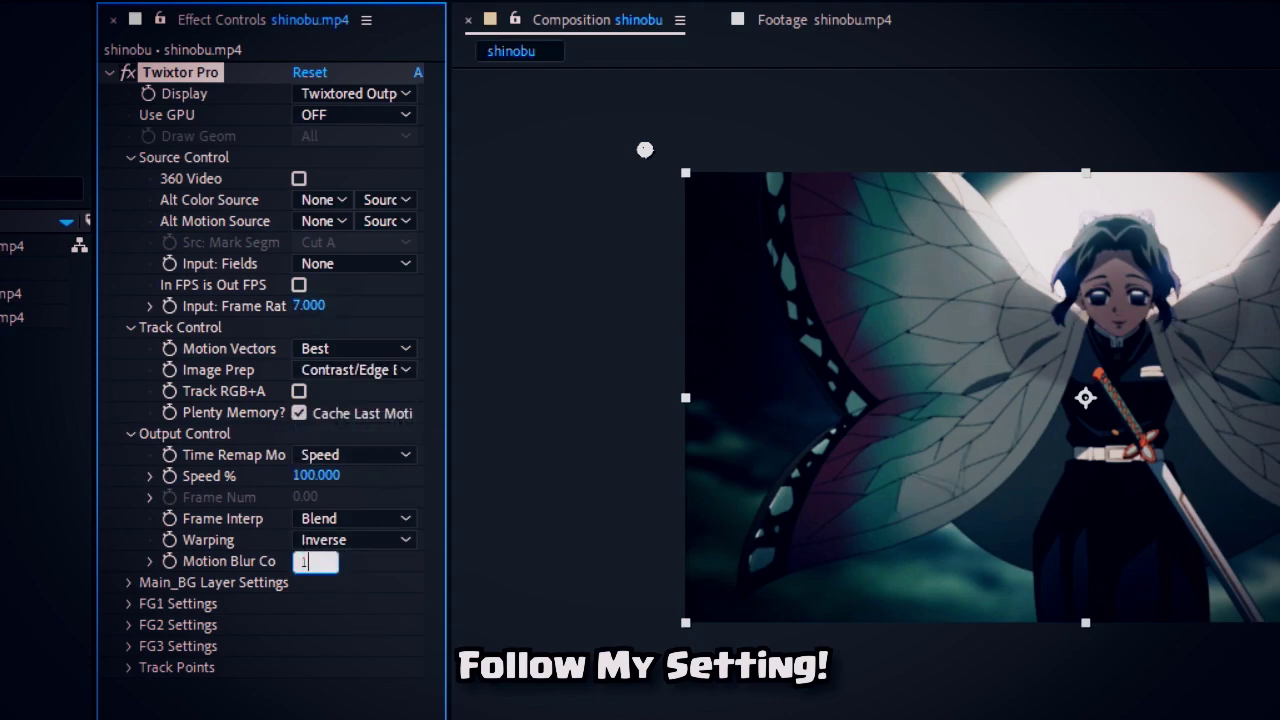
key(Return)
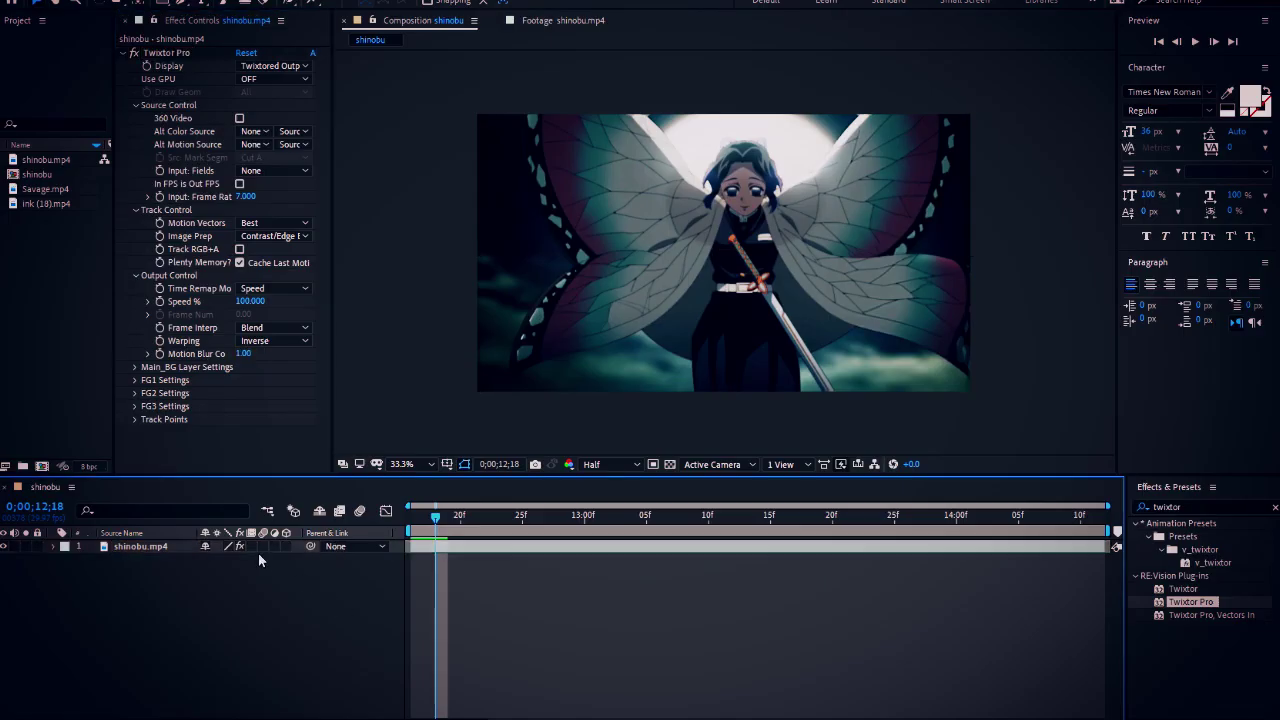
click(250, 546)
click(340, 511)
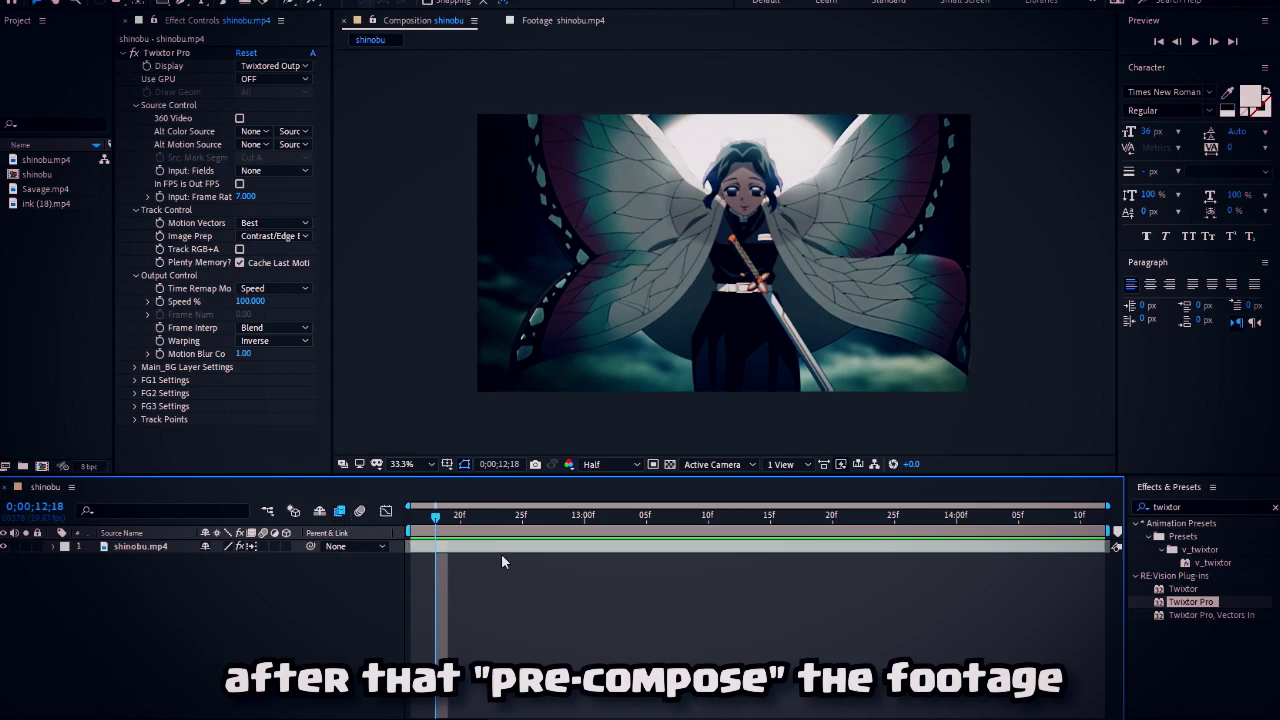
Step: Pre-compose the shinobu.mp4 layer from its context menu into a composition named Shinobu
click(185, 548)
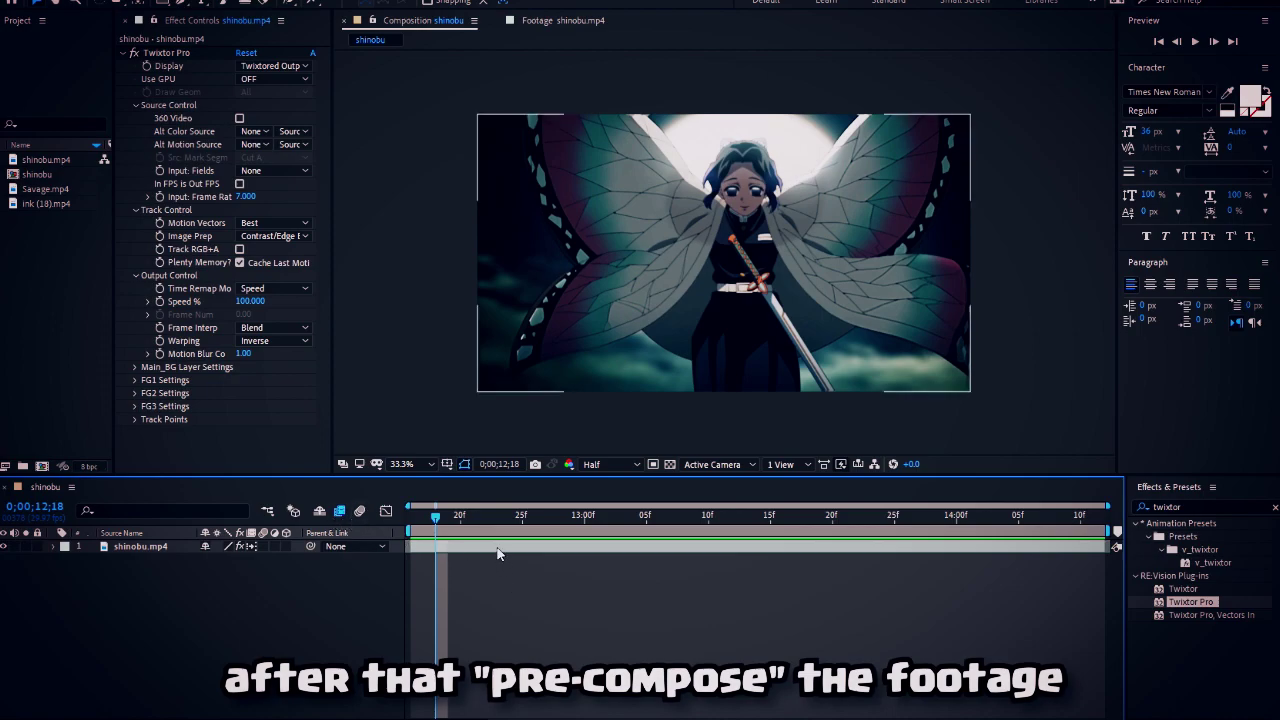
right_click(185, 548)
mouse_move(318, 464)
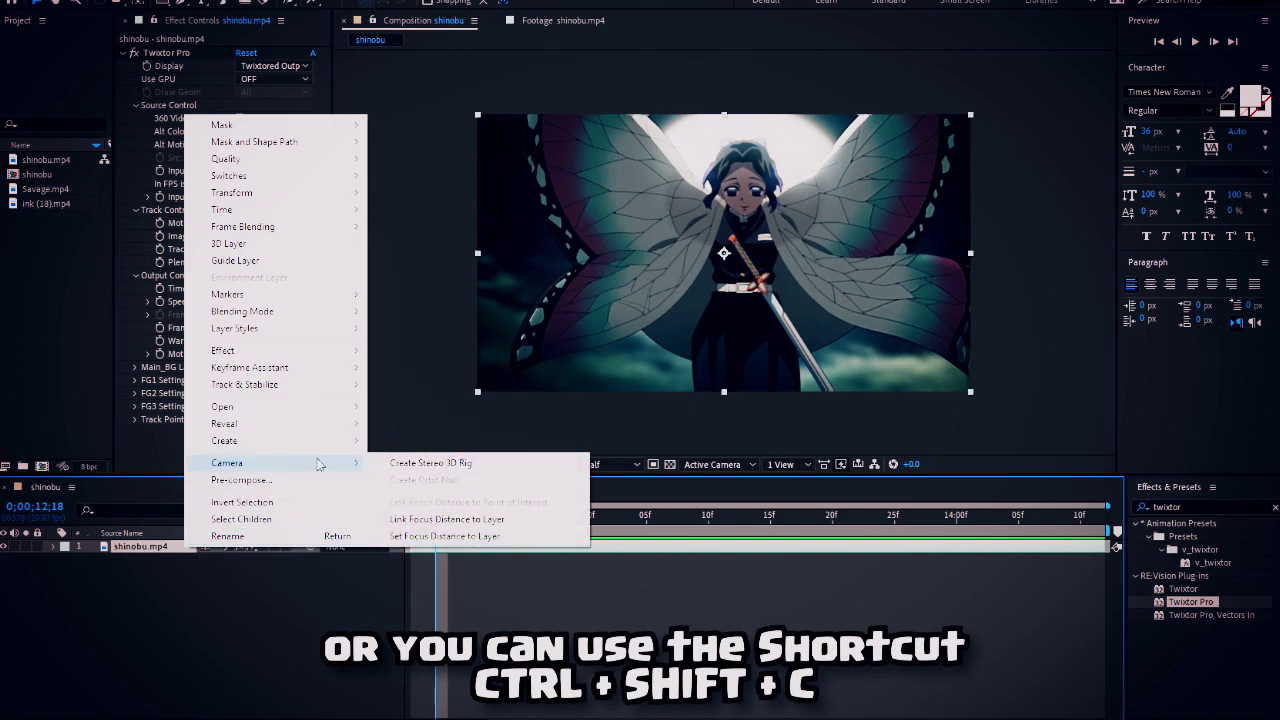
click(312, 486)
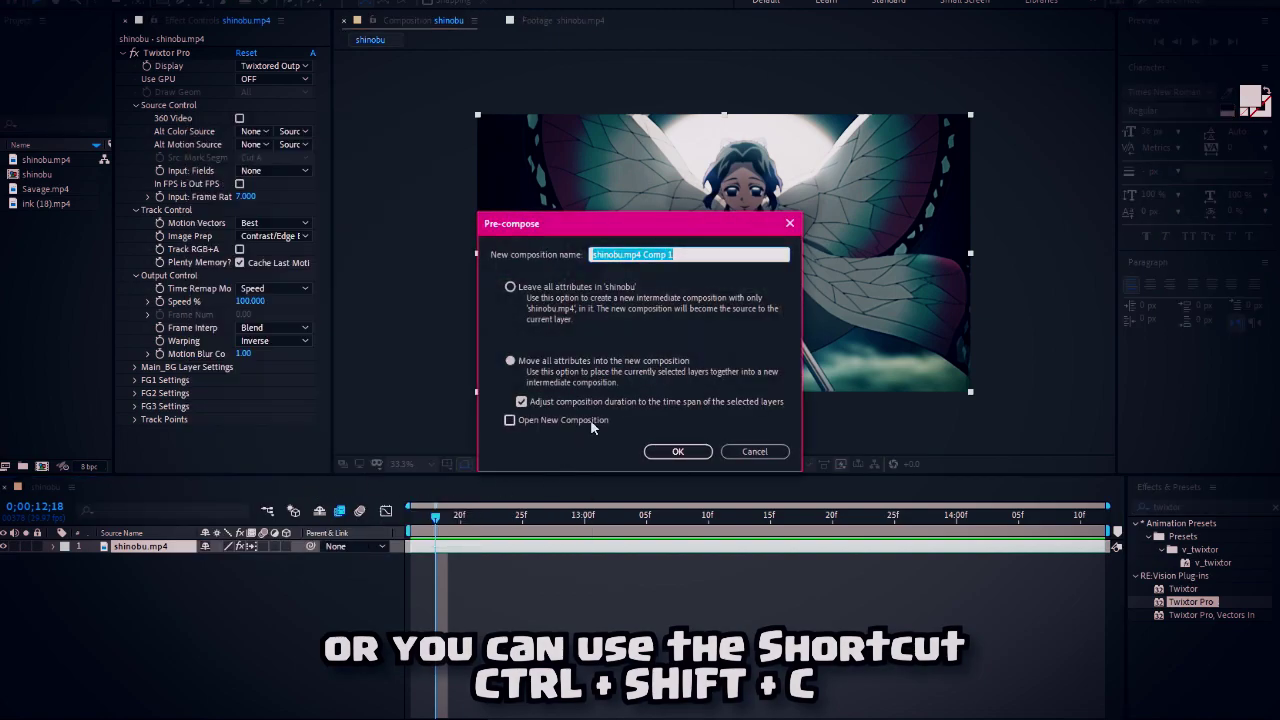
text(s)
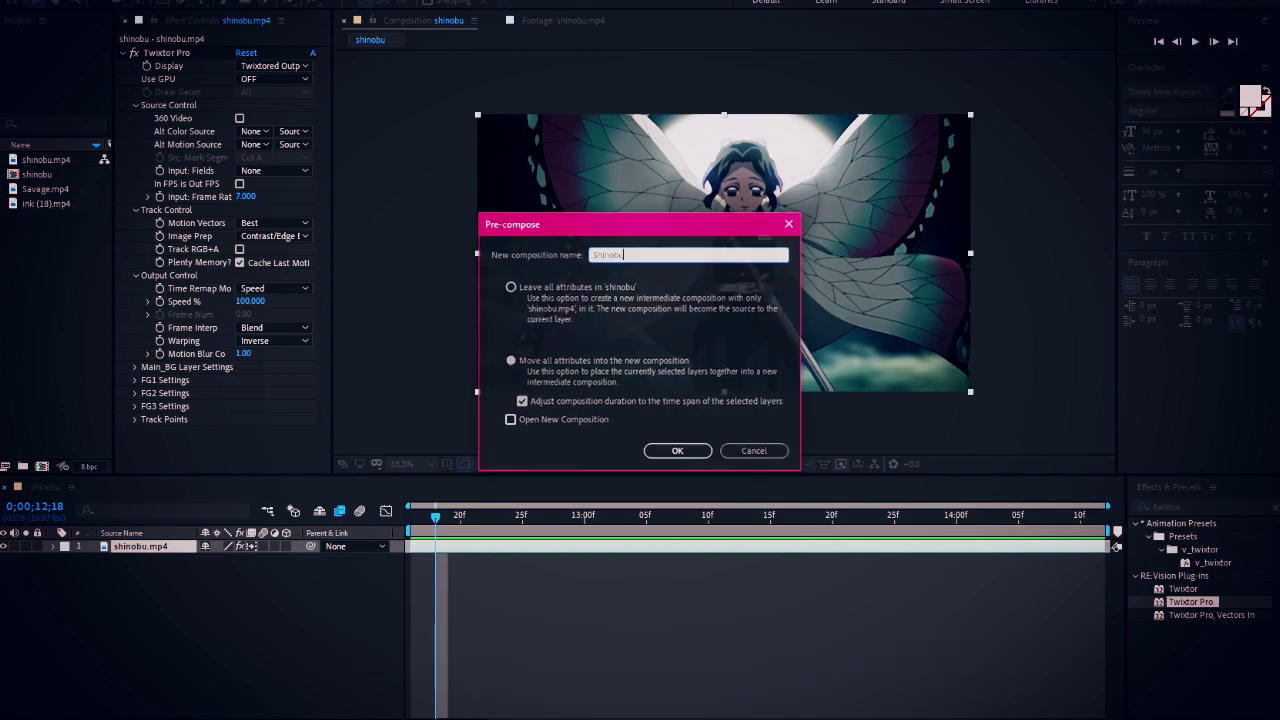
key(Return)
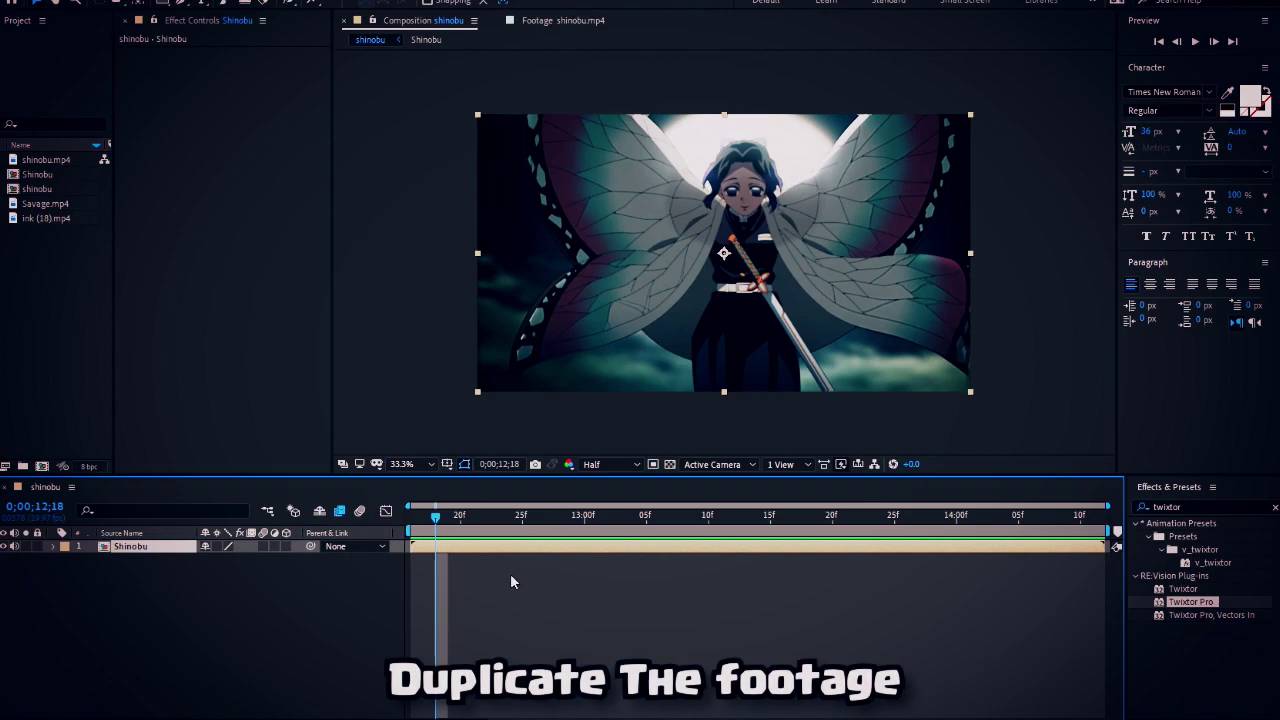
Step: Duplicate the Shinobu layer with Ctrl+D, then deselect both copies
click(511, 581)
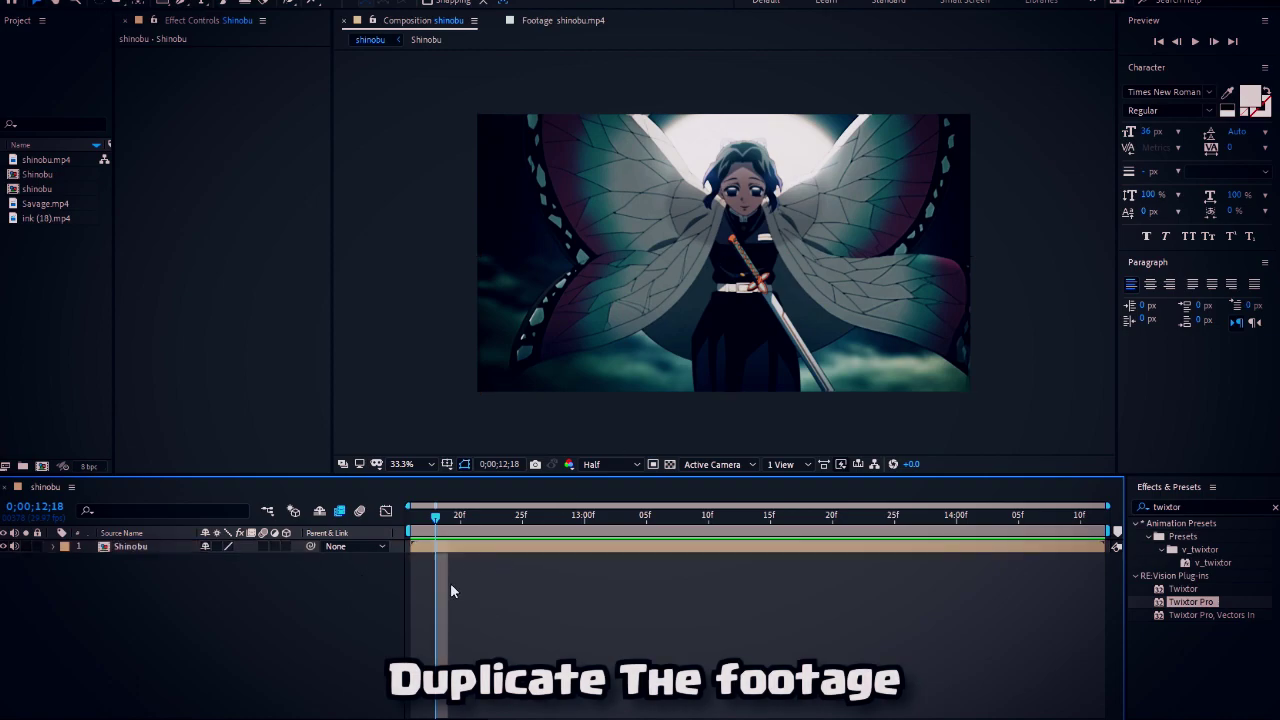
click(429, 552)
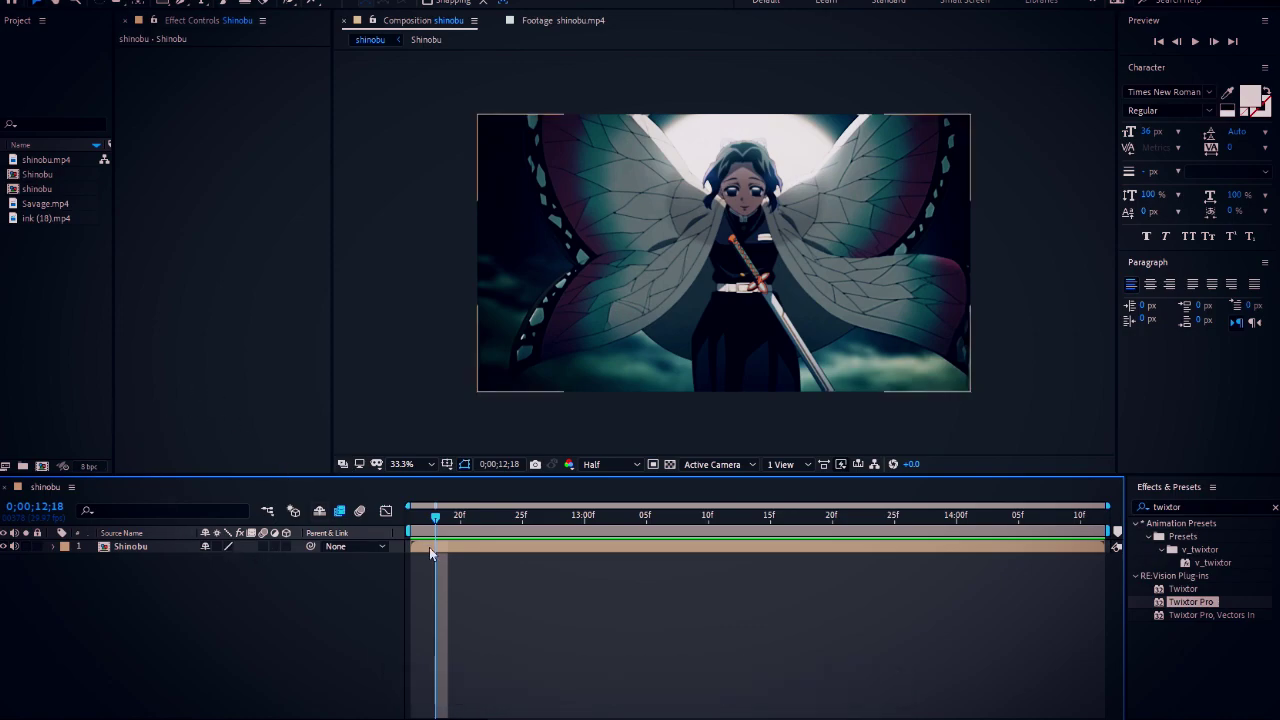
click(429, 547)
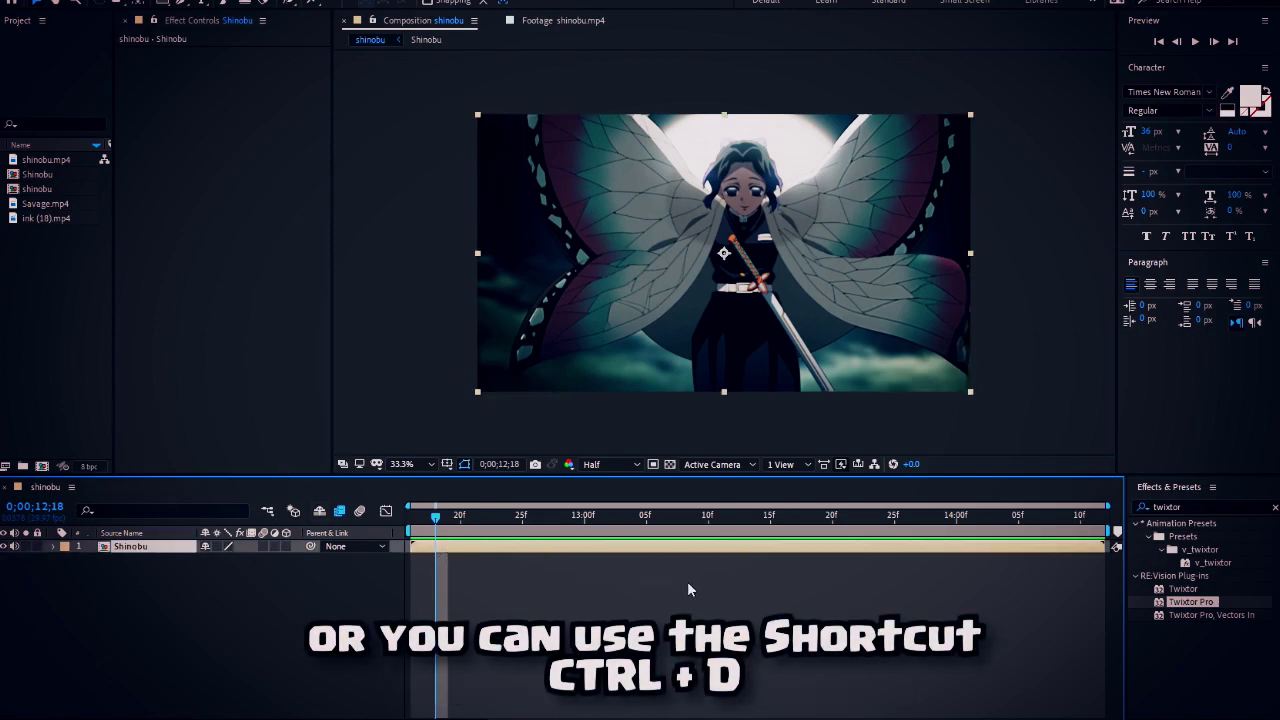
key(ctrl+d)
click(578, 600)
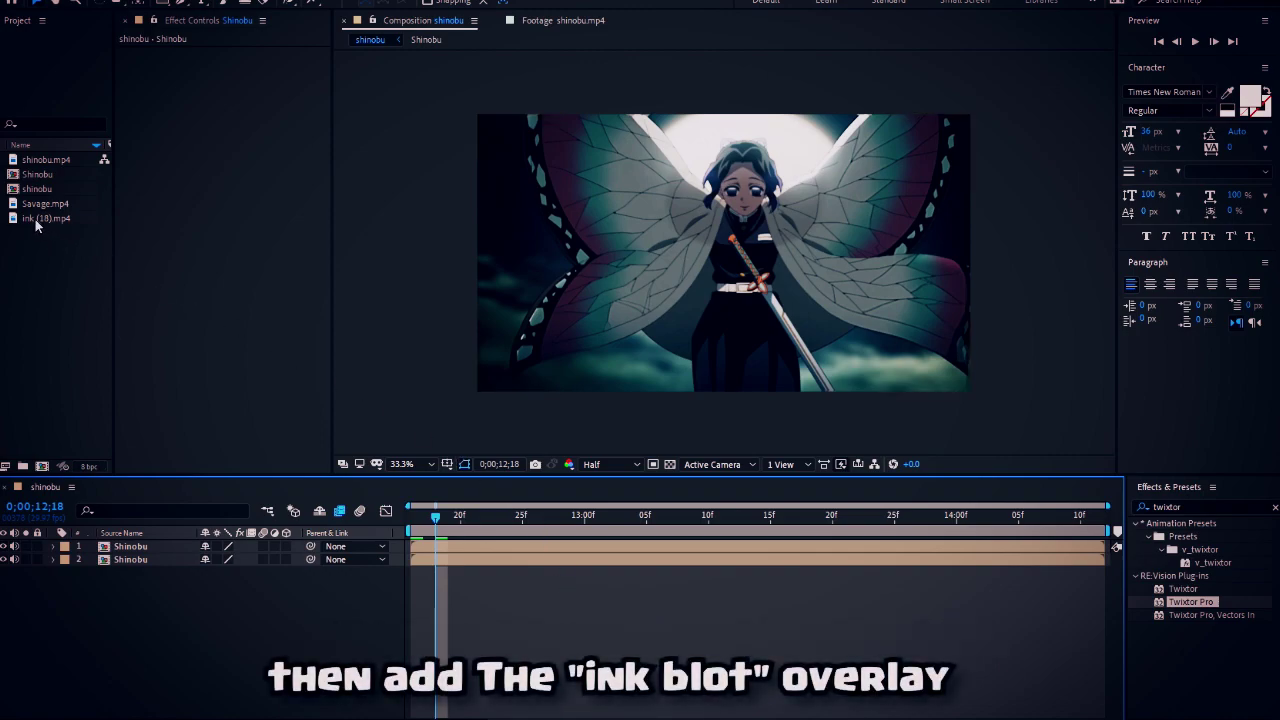
Step: Add ink (18).mp4 on top at 228% scale and hide the bottom Shinobu layer
drag(31, 224, 463, 555)
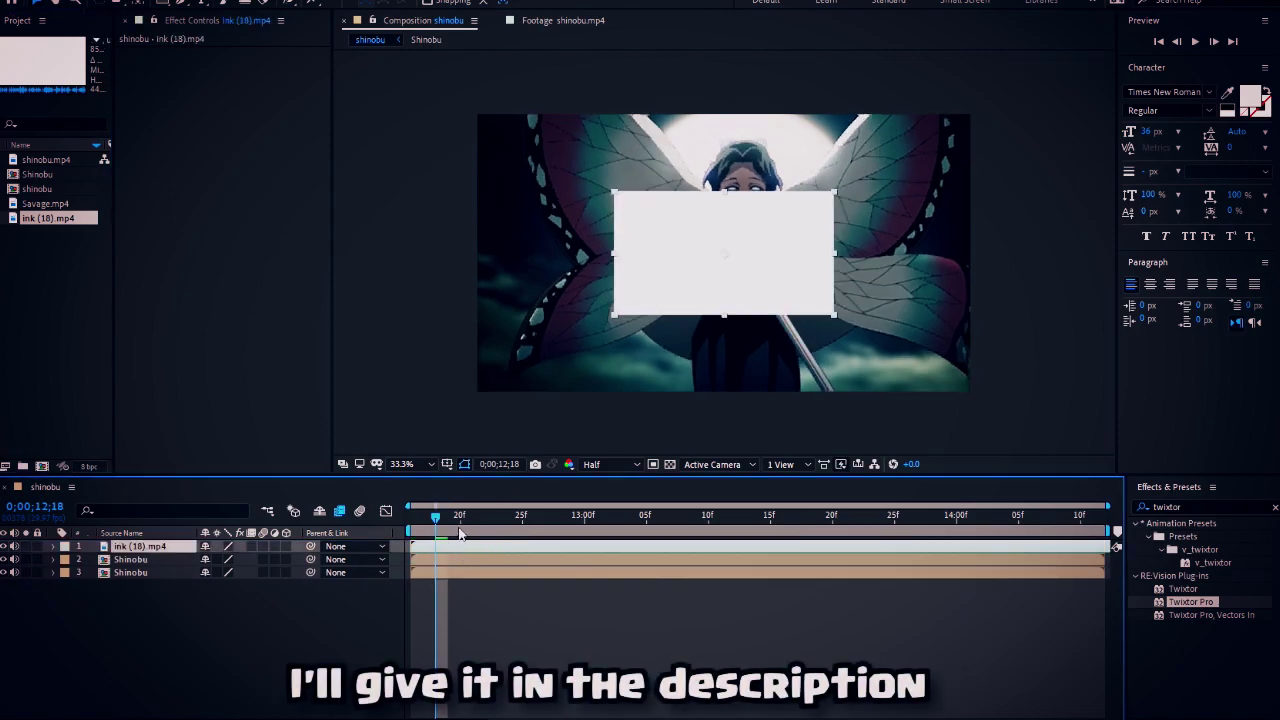
key(s)
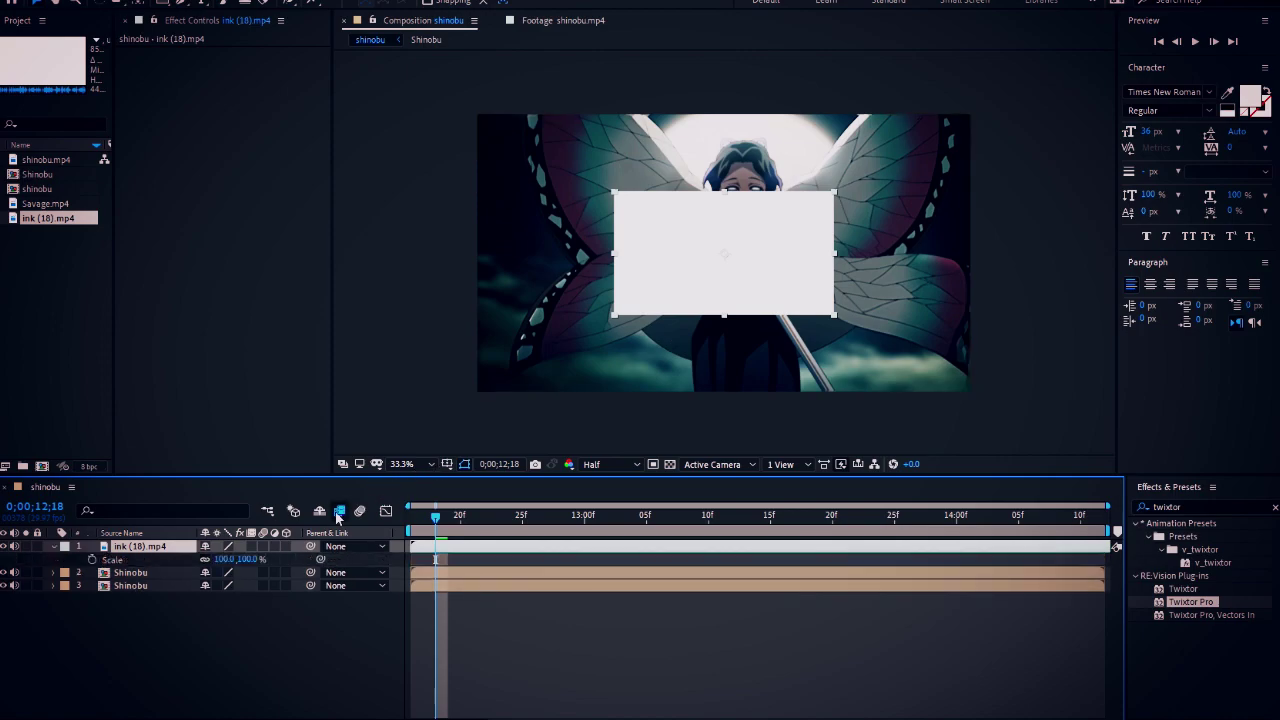
drag(246, 560, 341, 555)
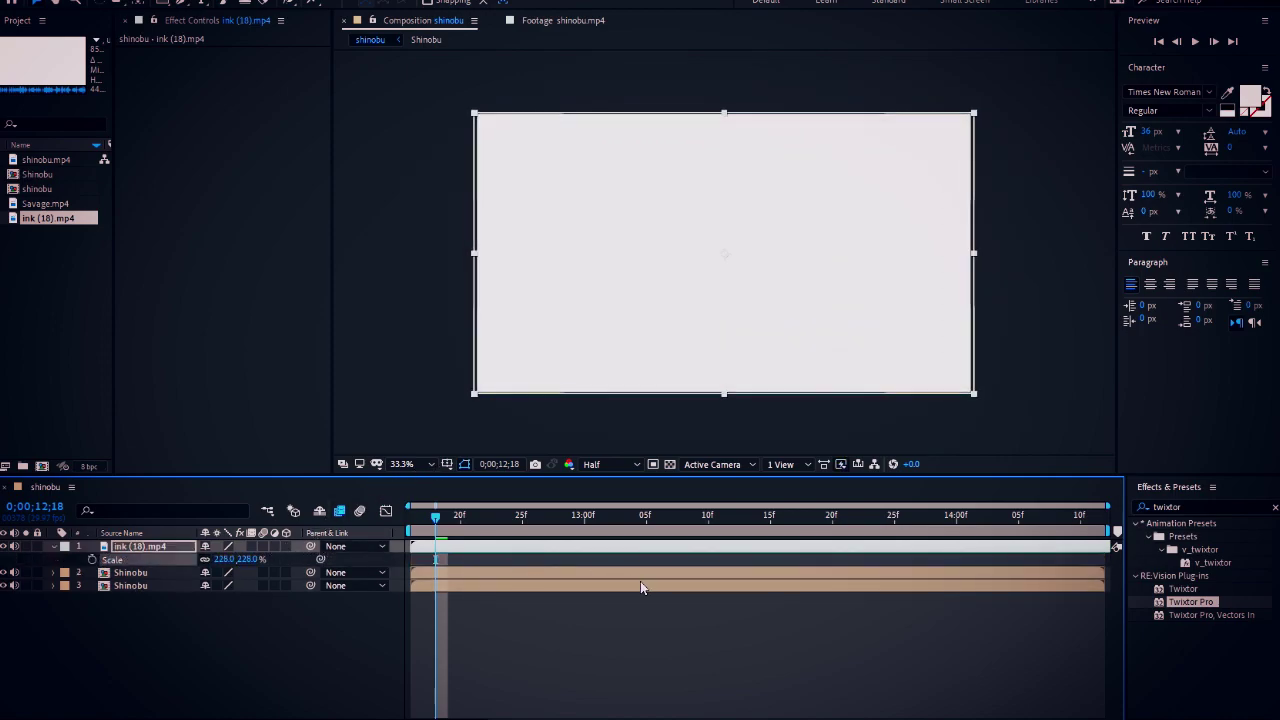
click(572, 594)
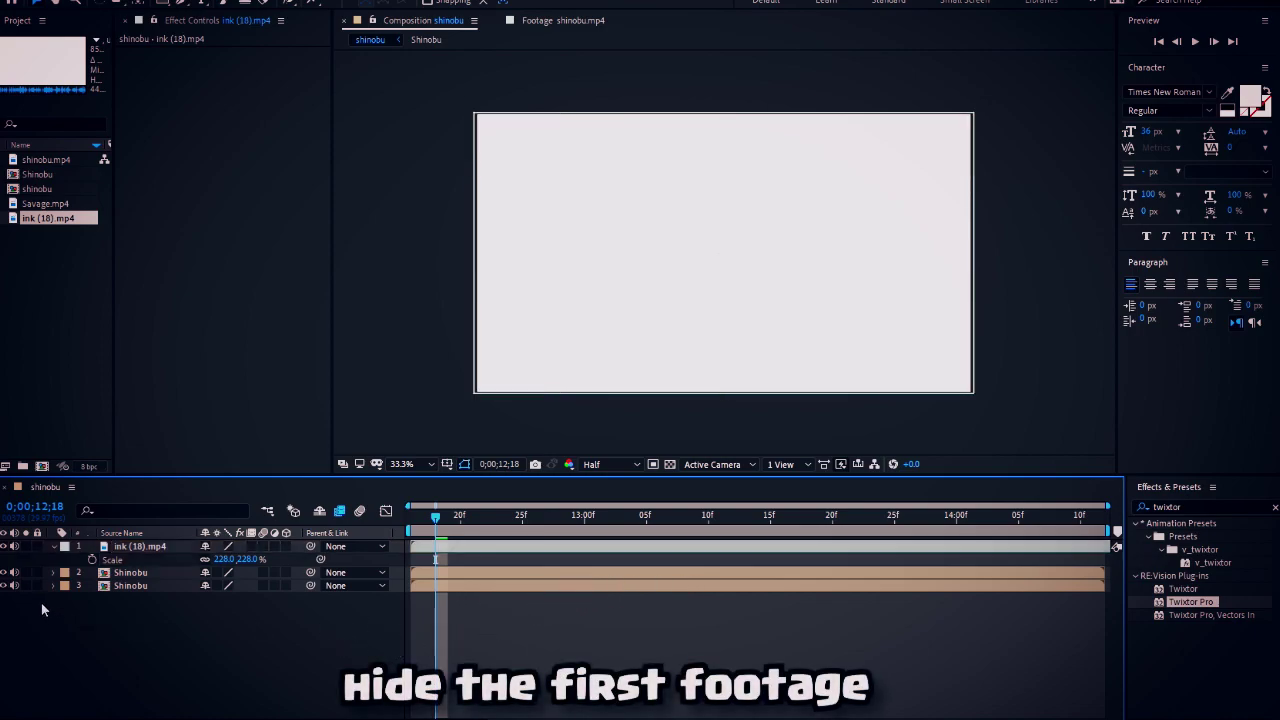
click(5, 586)
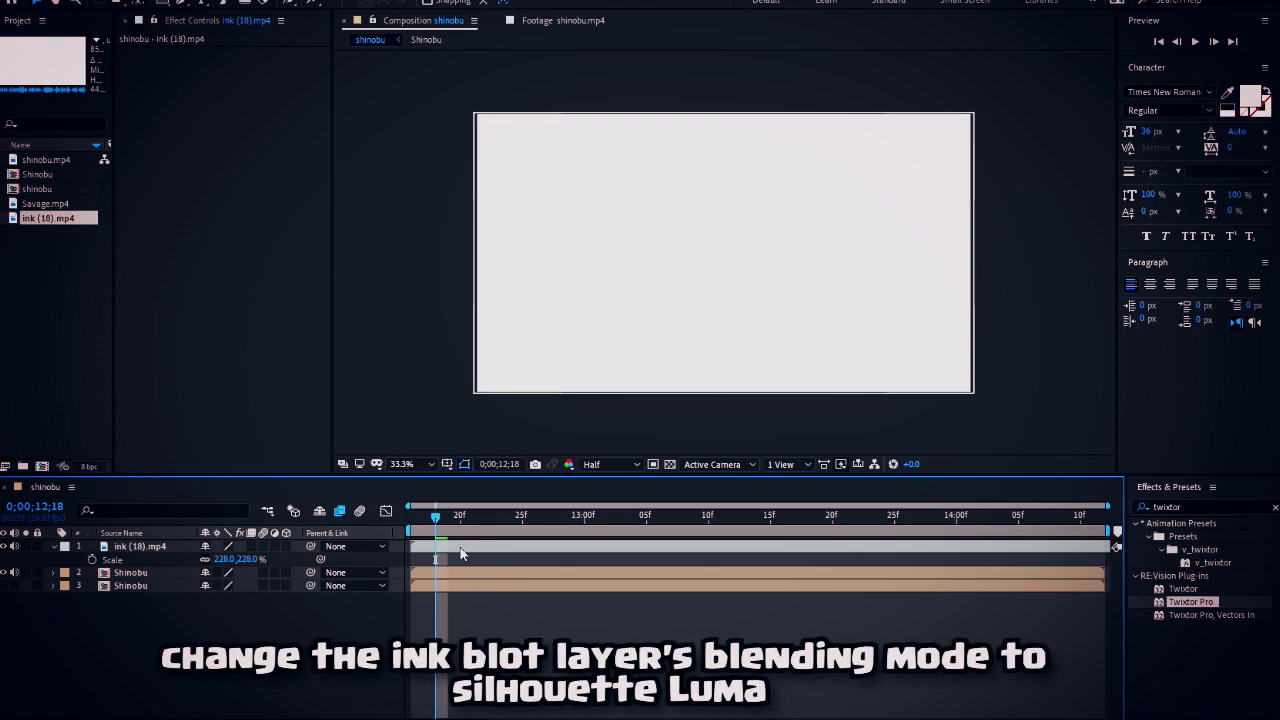
Step: Set the ink layer's blending mode to Silhouette Luma and scrub to check the reveal
right_click(152, 544)
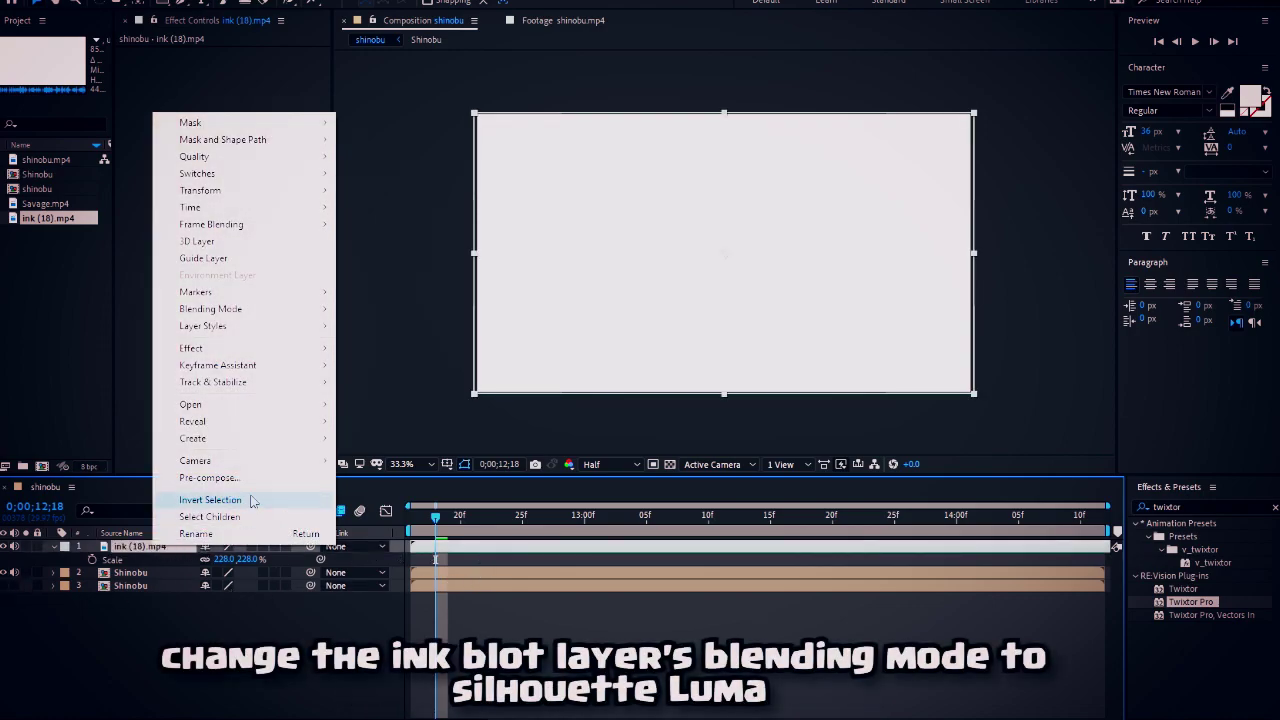
mouse_move(232, 313)
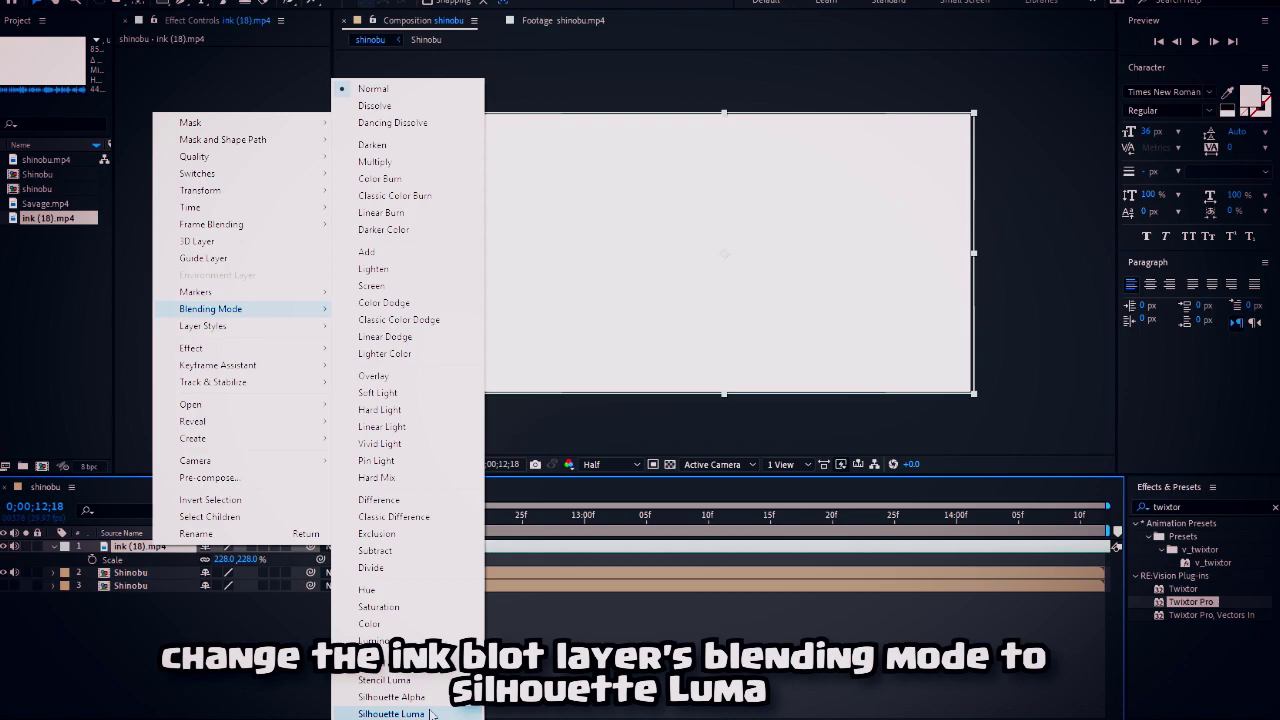
click(391, 713)
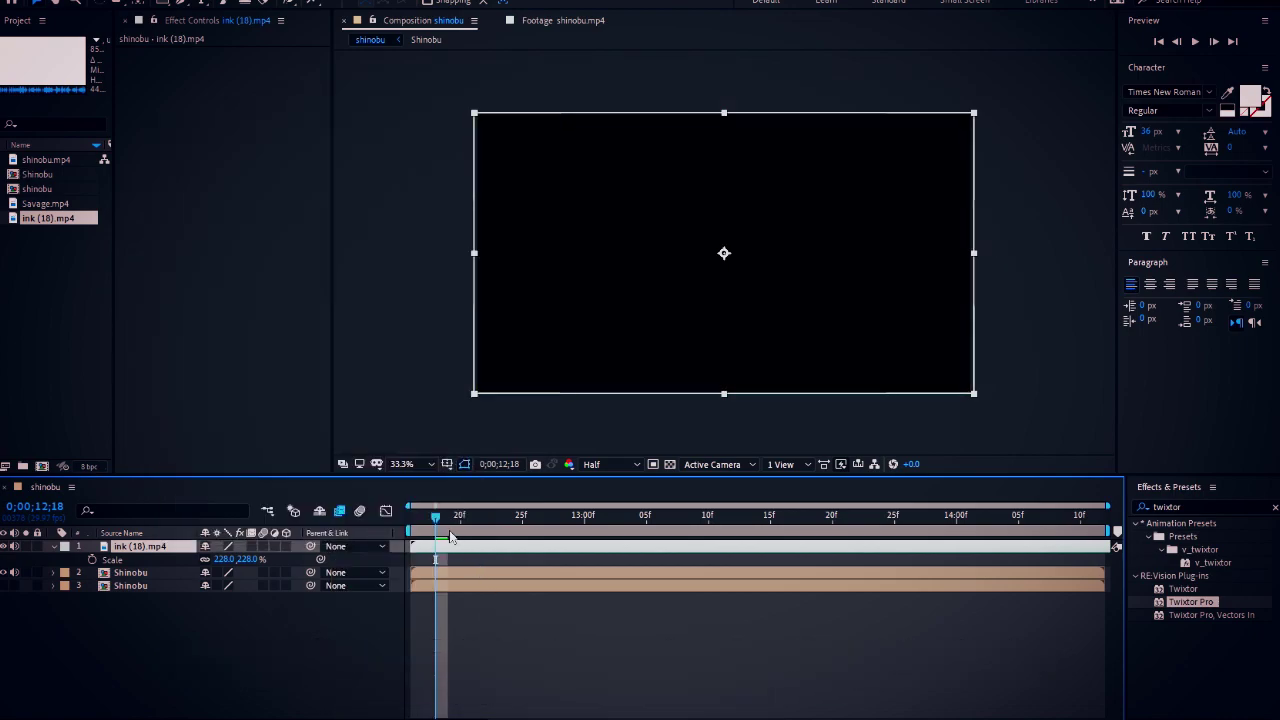
drag(437, 533, 1033, 524)
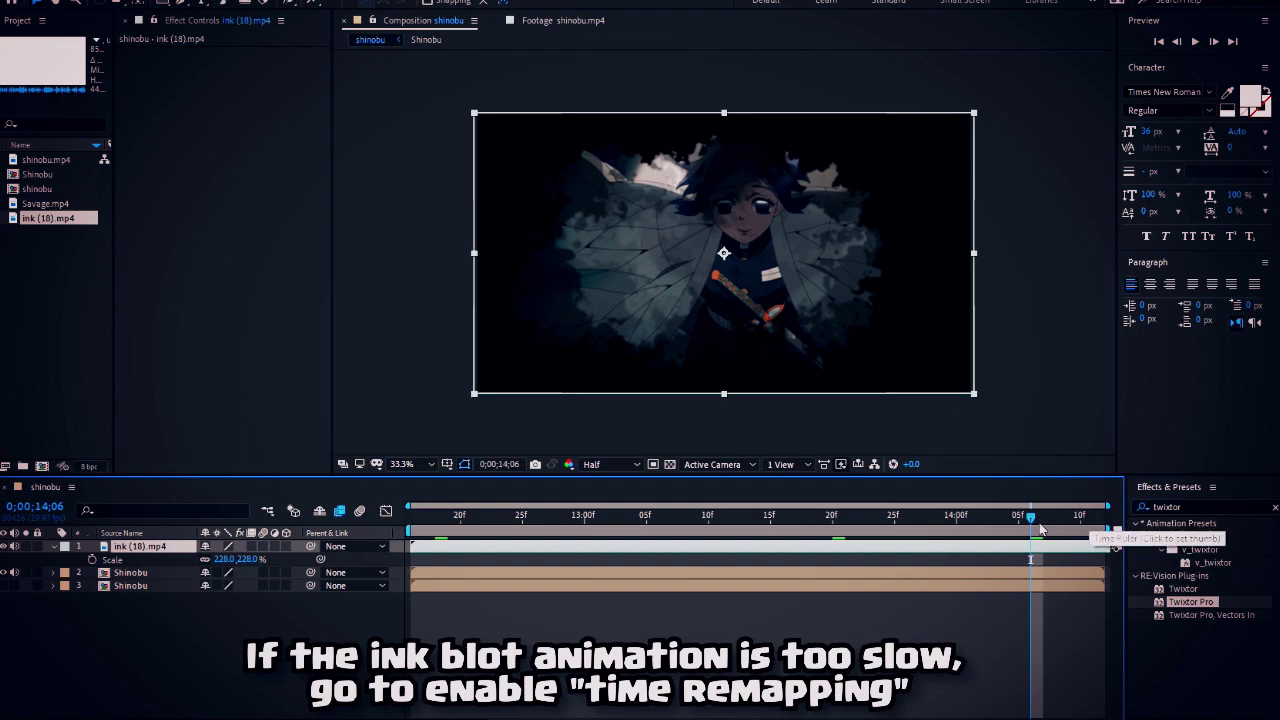
click(1093, 516)
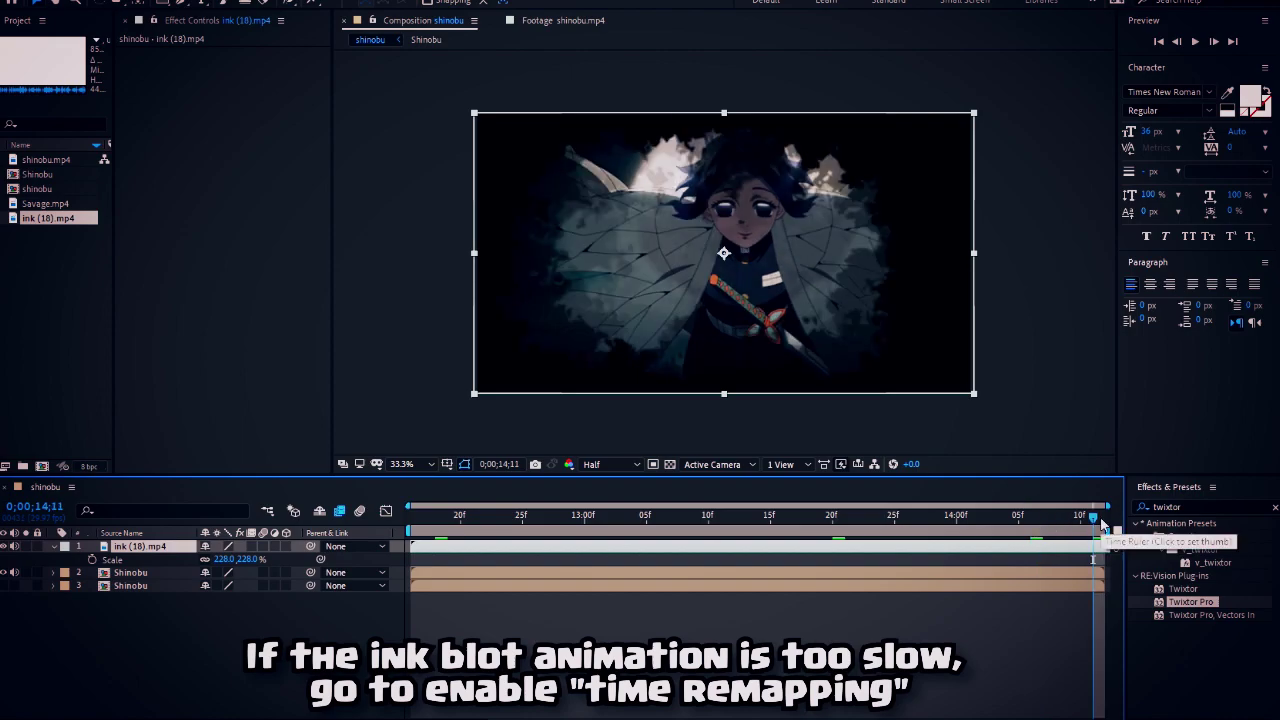
click(412, 516)
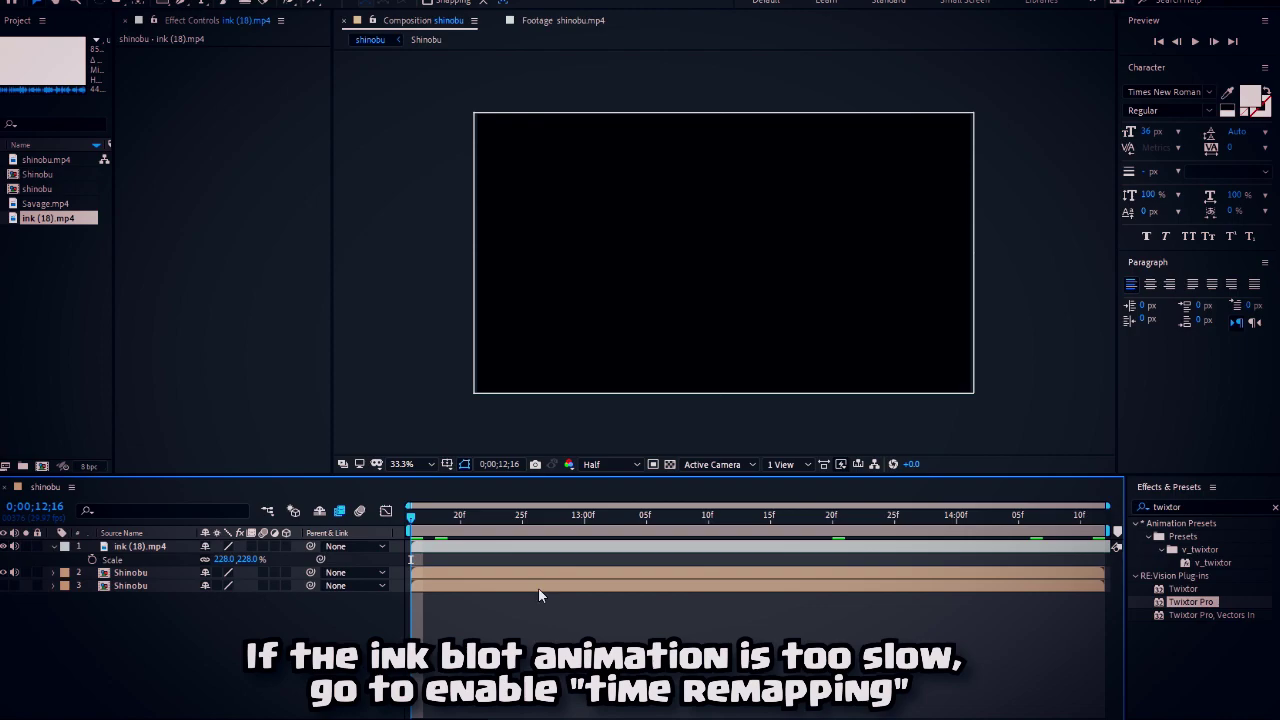
Step: Select the ink (18).mp4 layer and bring up its Time options
click(517, 550)
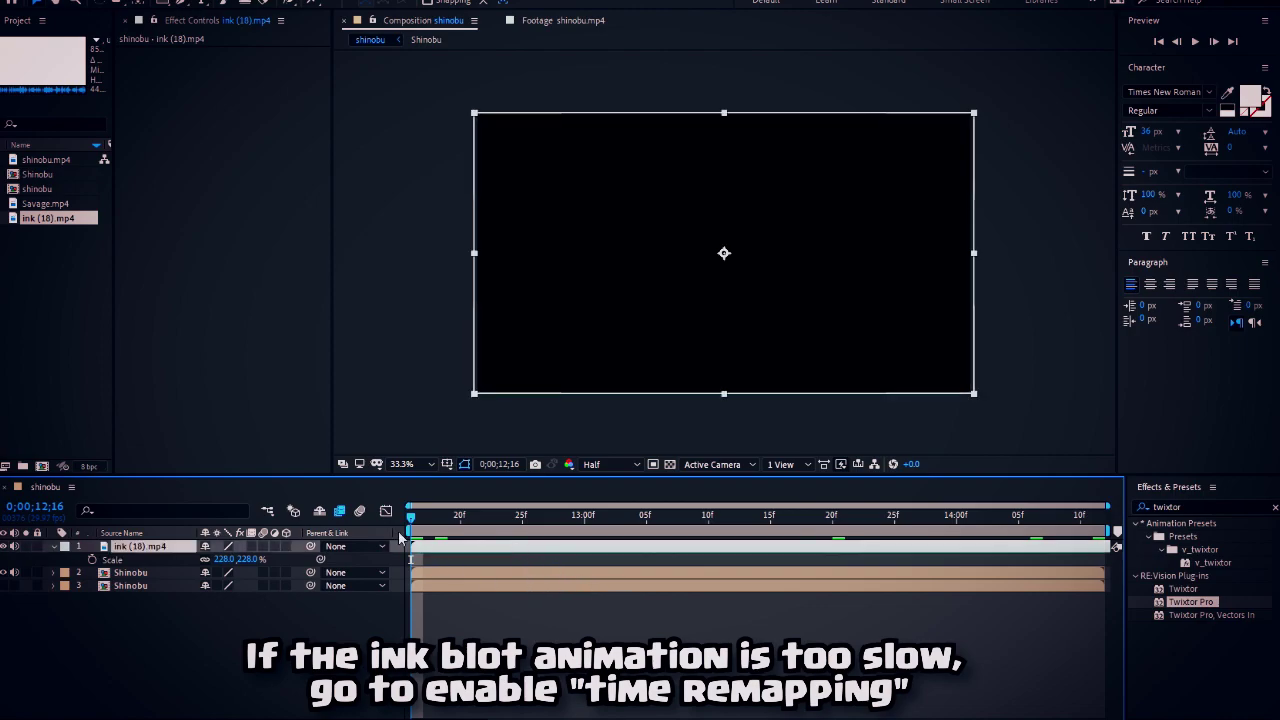
right_click(426, 545)
mouse_move(465, 204)
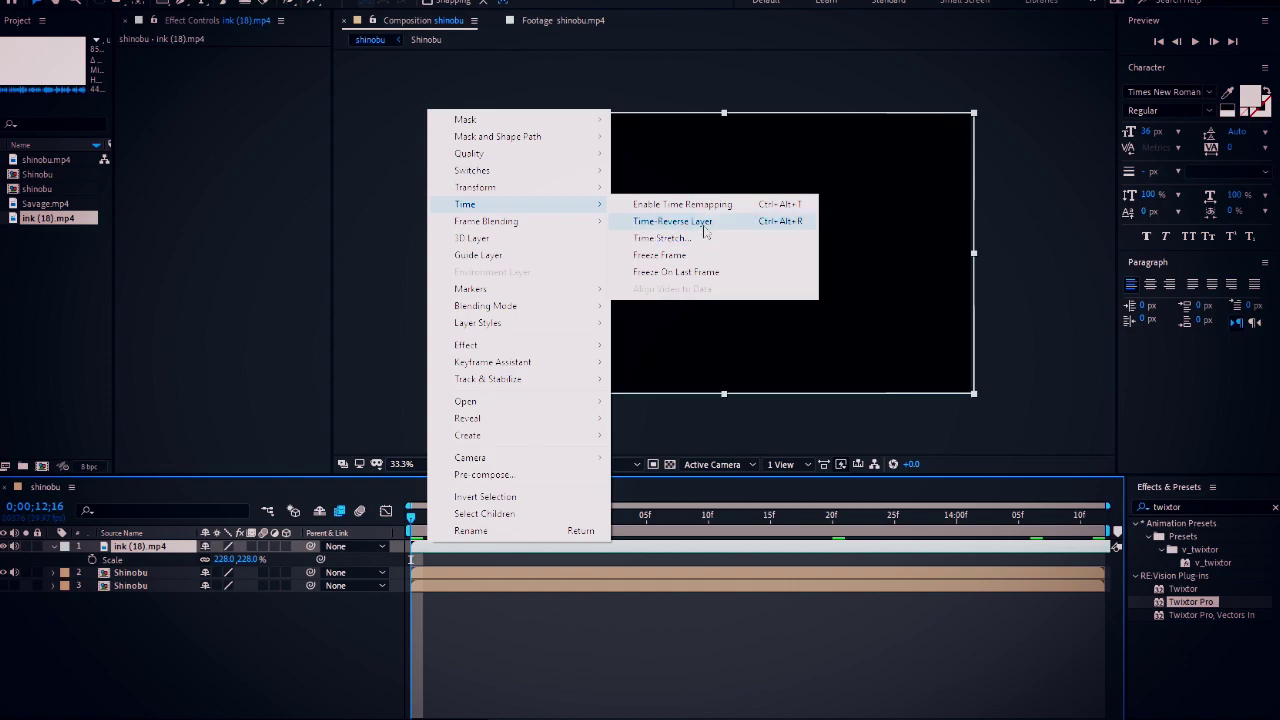
Step: Enable time remapping on the ink layer and raise the last-frame Time Remap value
click(705, 206)
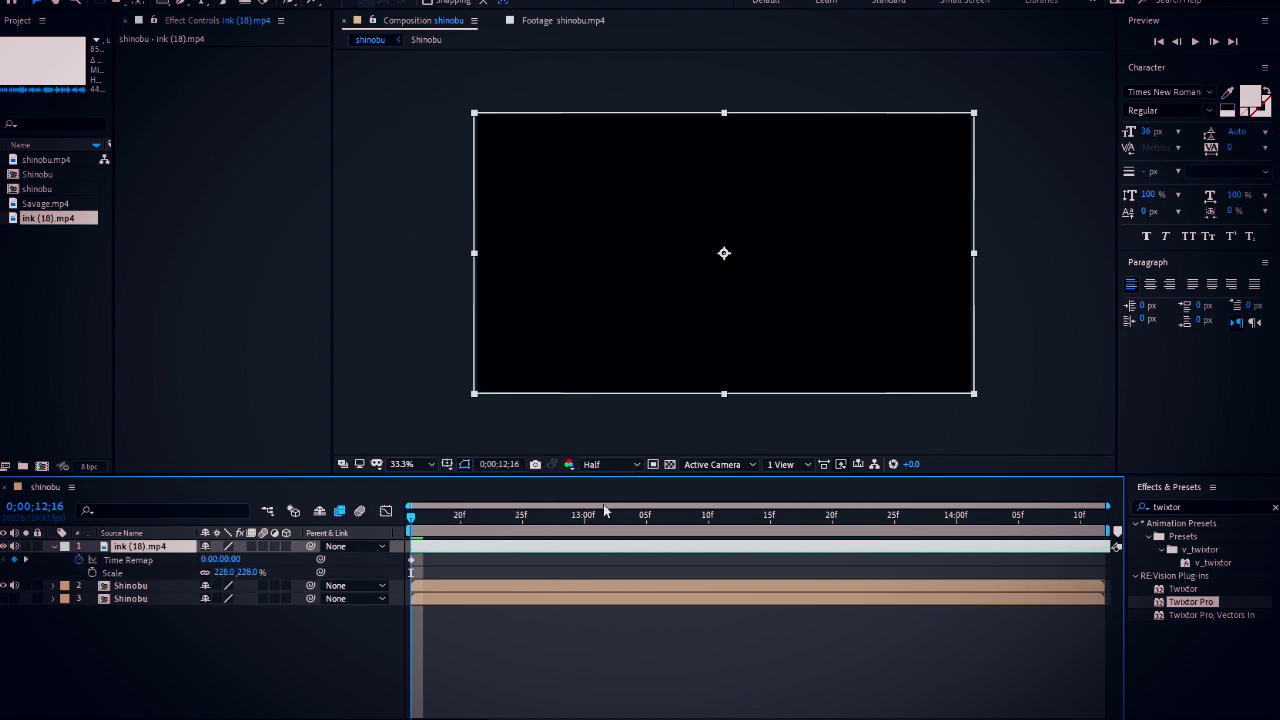
drag(418, 526, 1093, 516)
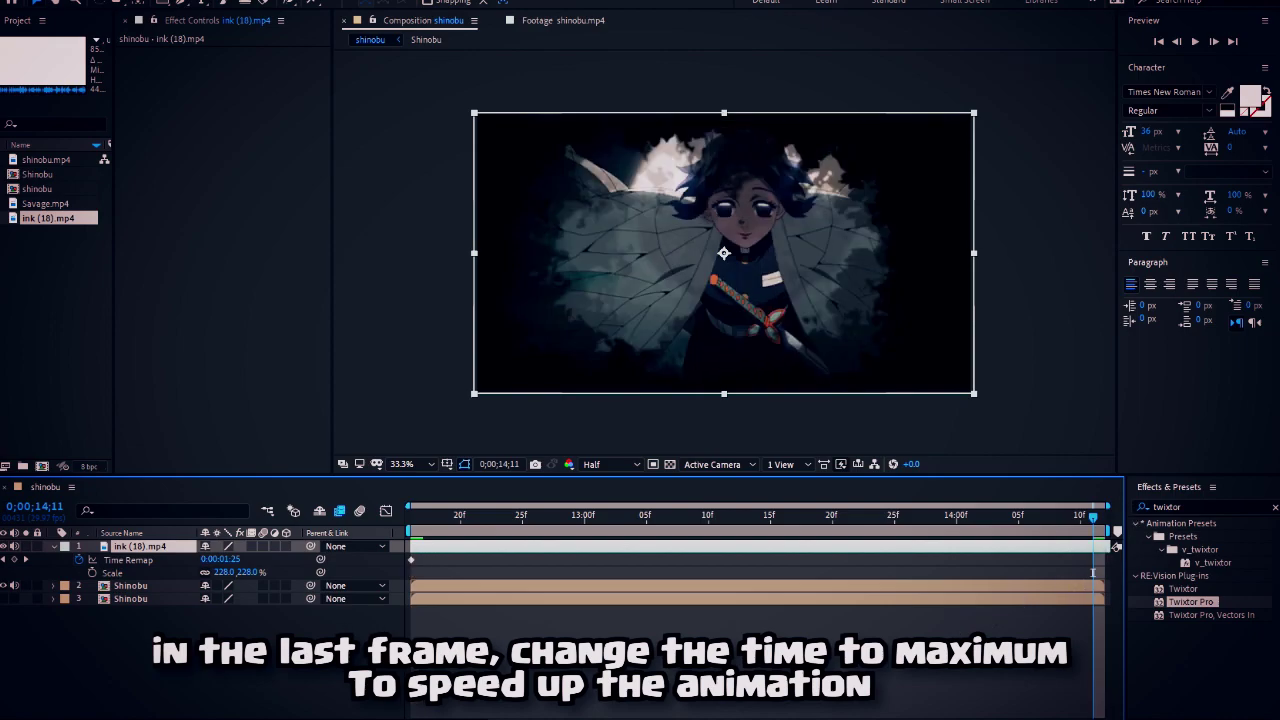
drag(232, 562, 248, 560)
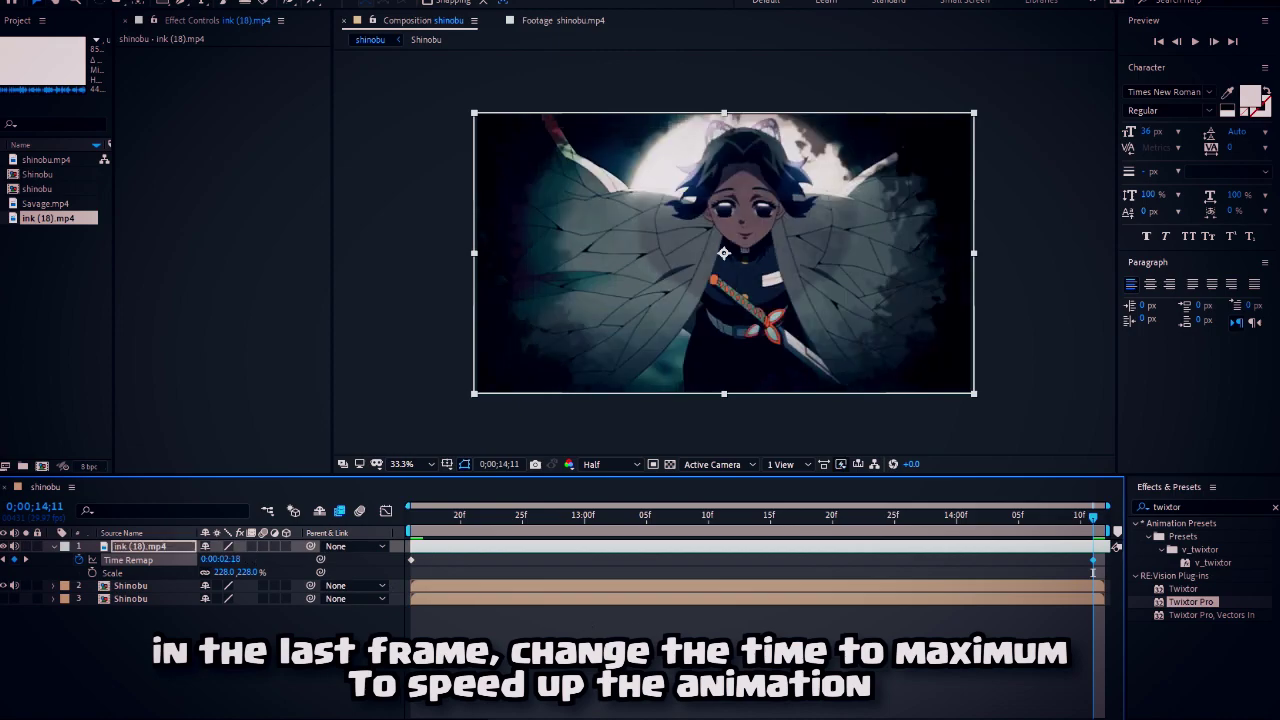
click(984, 705)
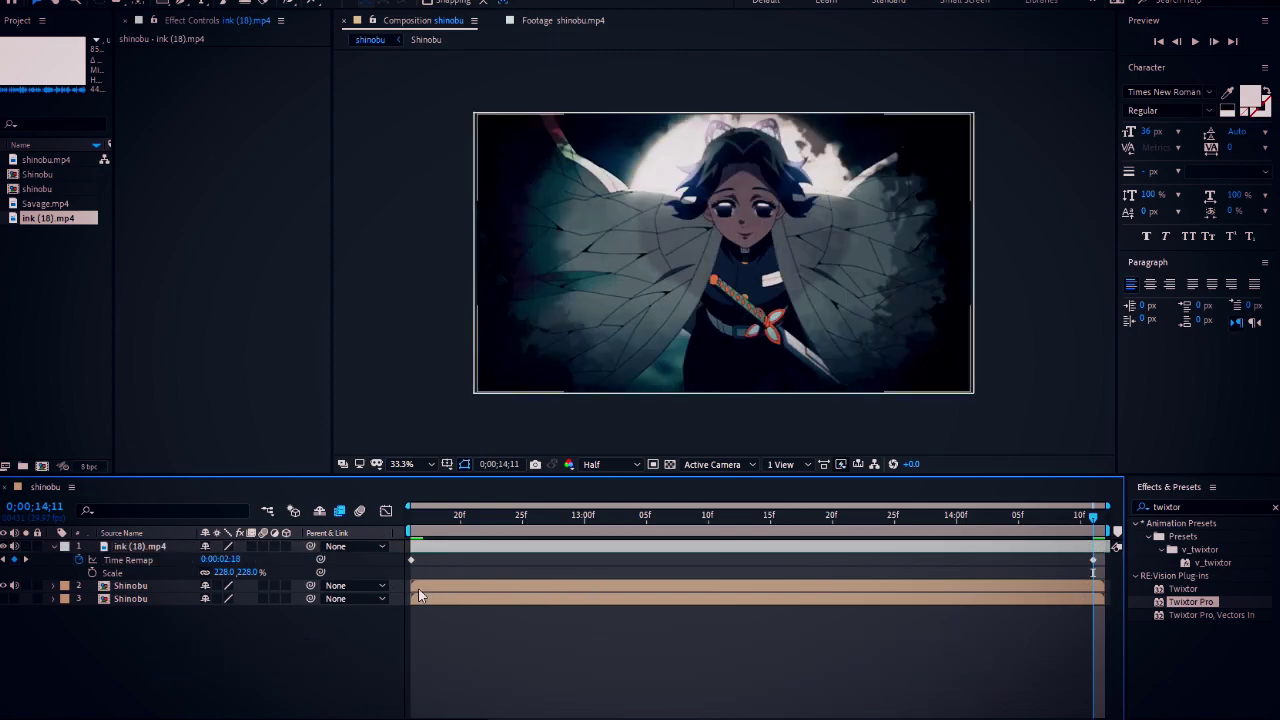
Step: Raise the first-frame Time Remap value slightly, then scrub forward to check the footage
drag(746, 516, 587, 520)
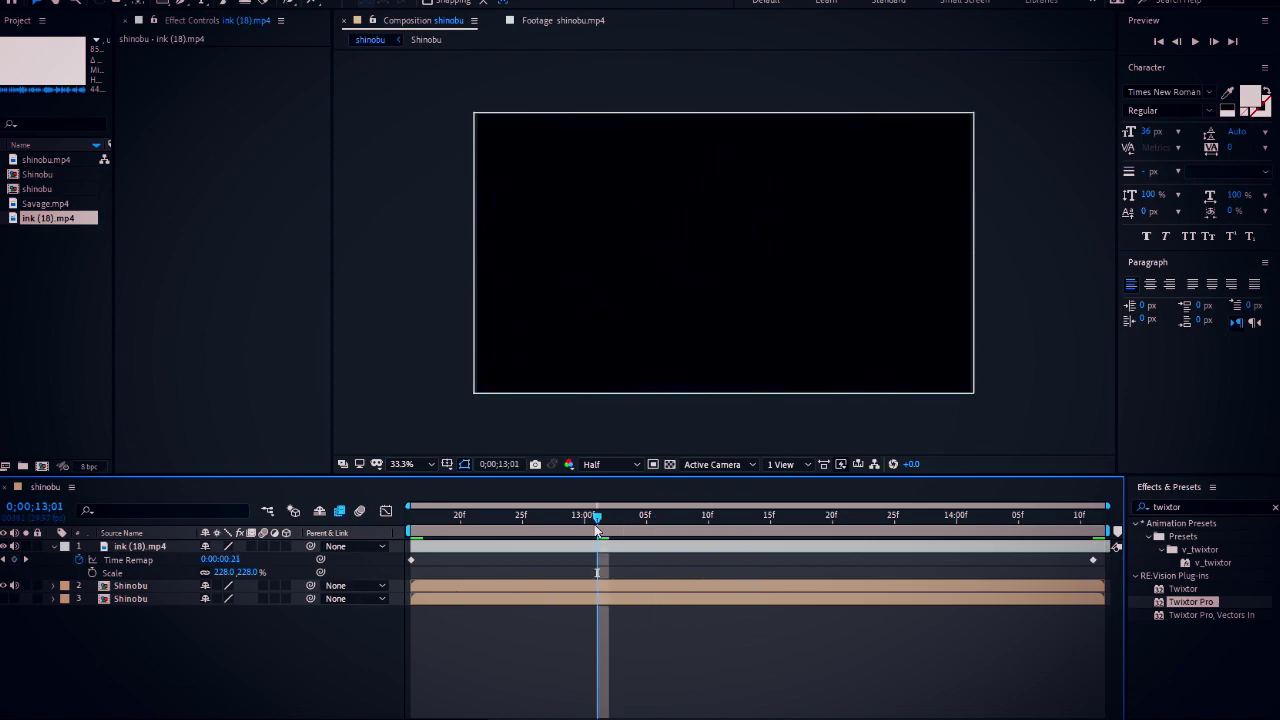
key(Home)
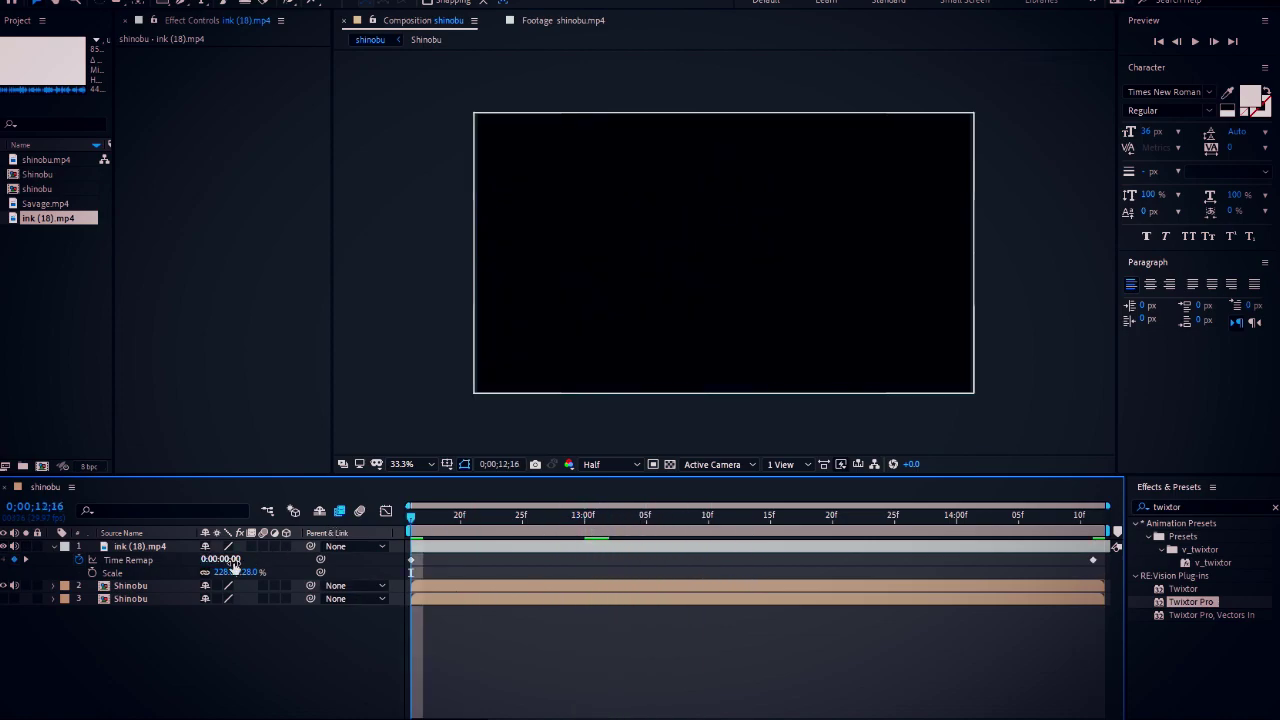
drag(236, 563, 262, 558)
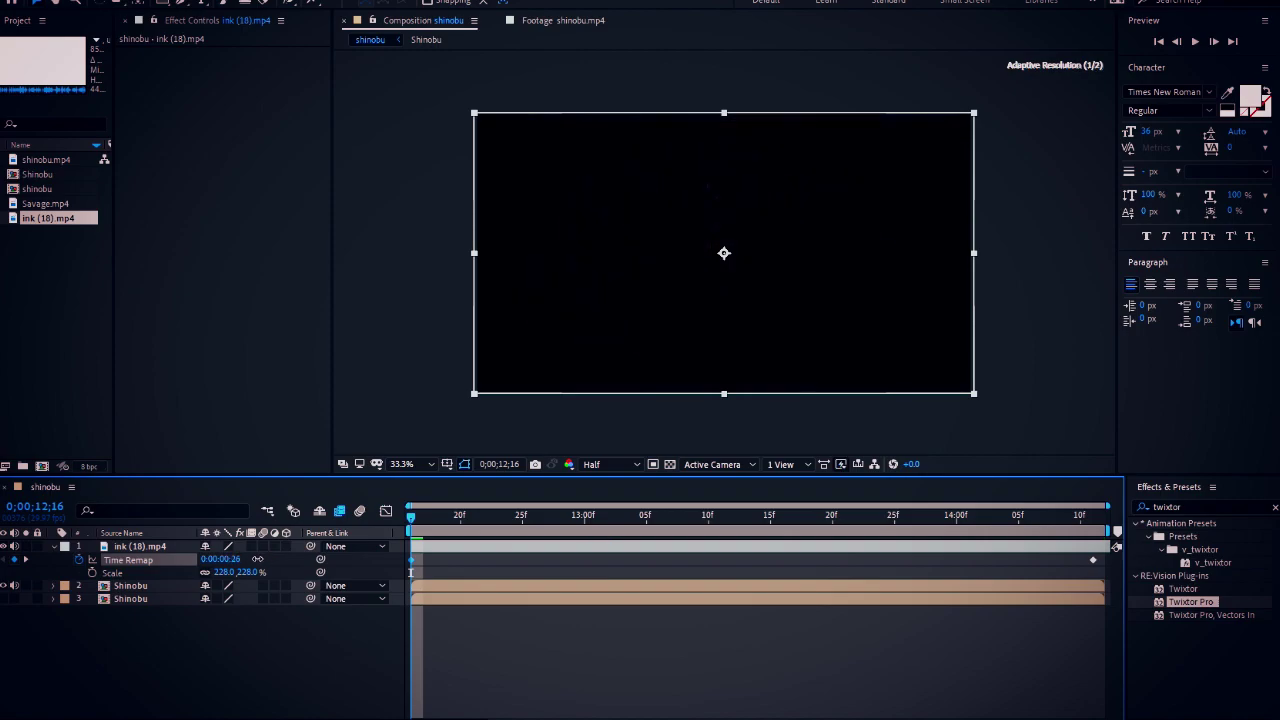
drag(258, 559, 262, 560)
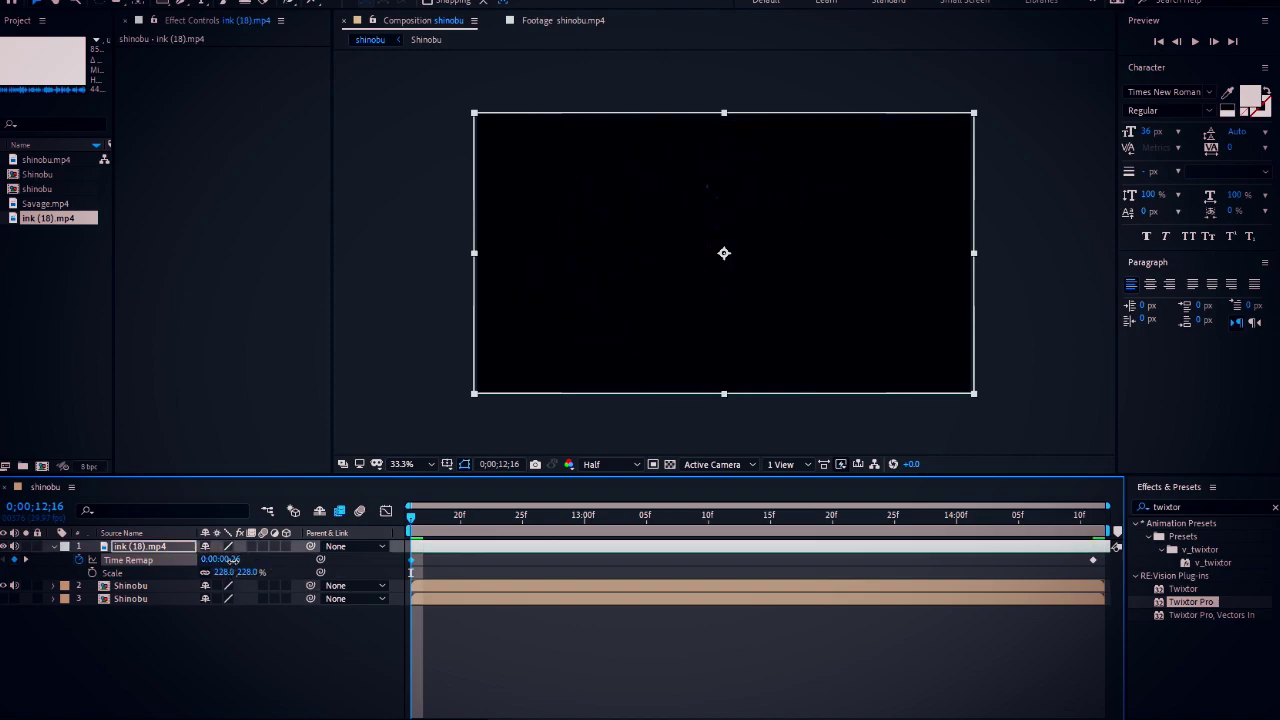
click(670, 632)
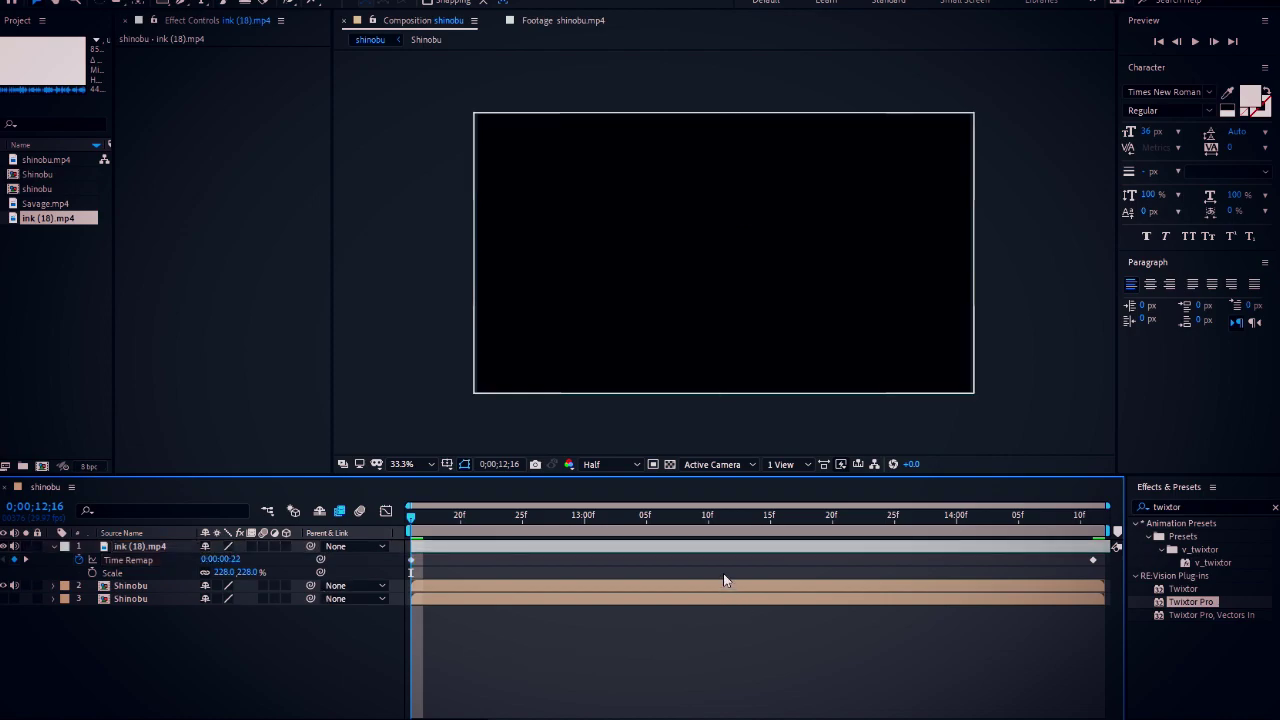
drag(730, 514, 945, 514)
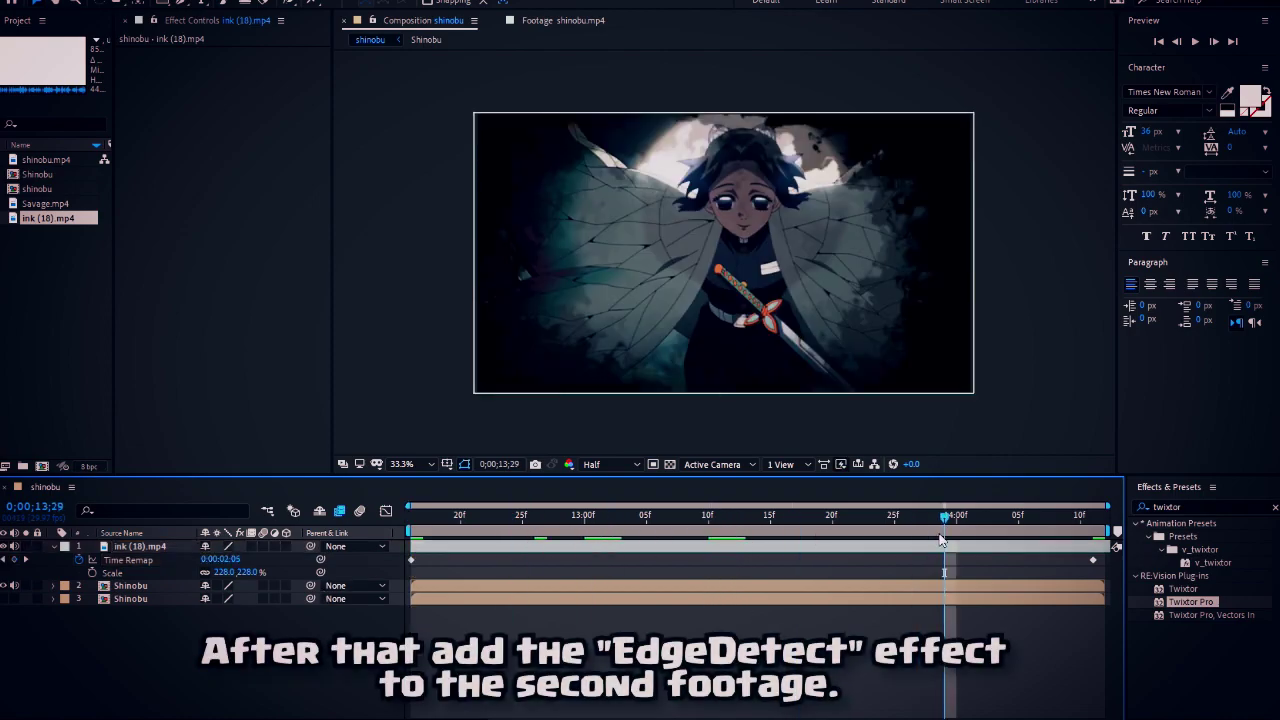
Step: Apply S_EdgeDetect to the second Shinobu layer and move to about 13;27
click(820, 586)
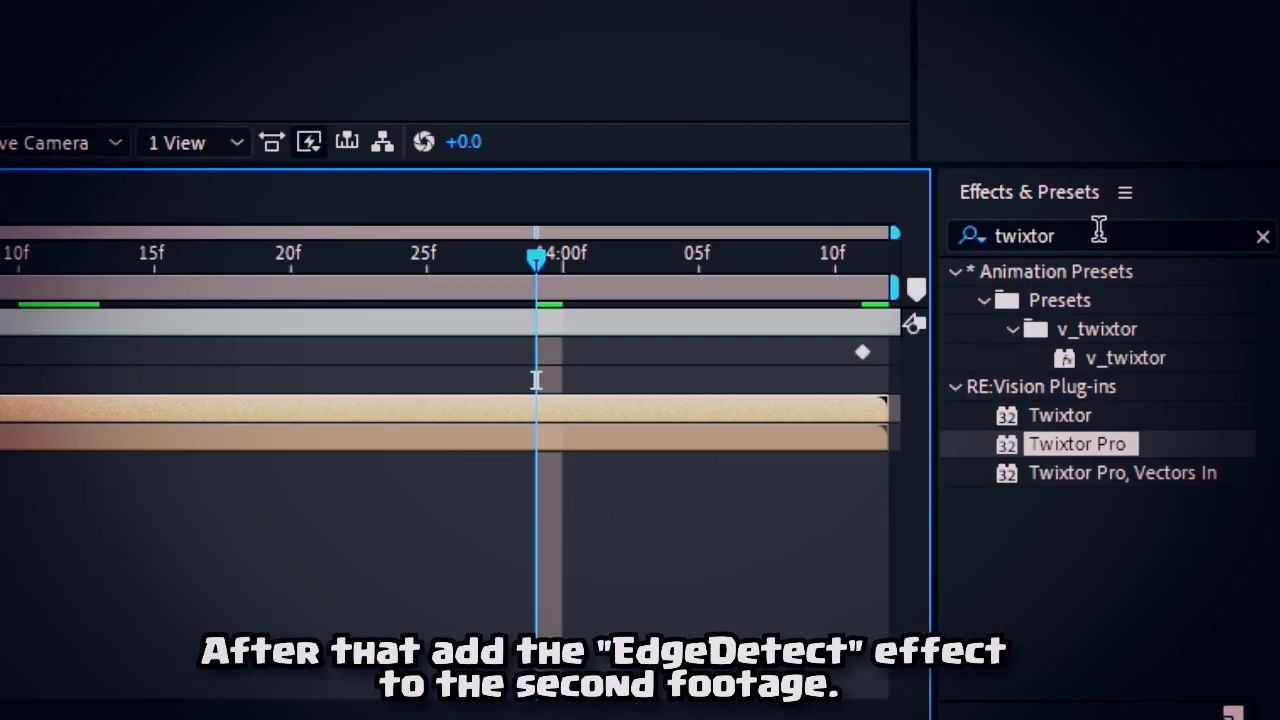
double_click(1097, 236)
text(s_edgedetect)
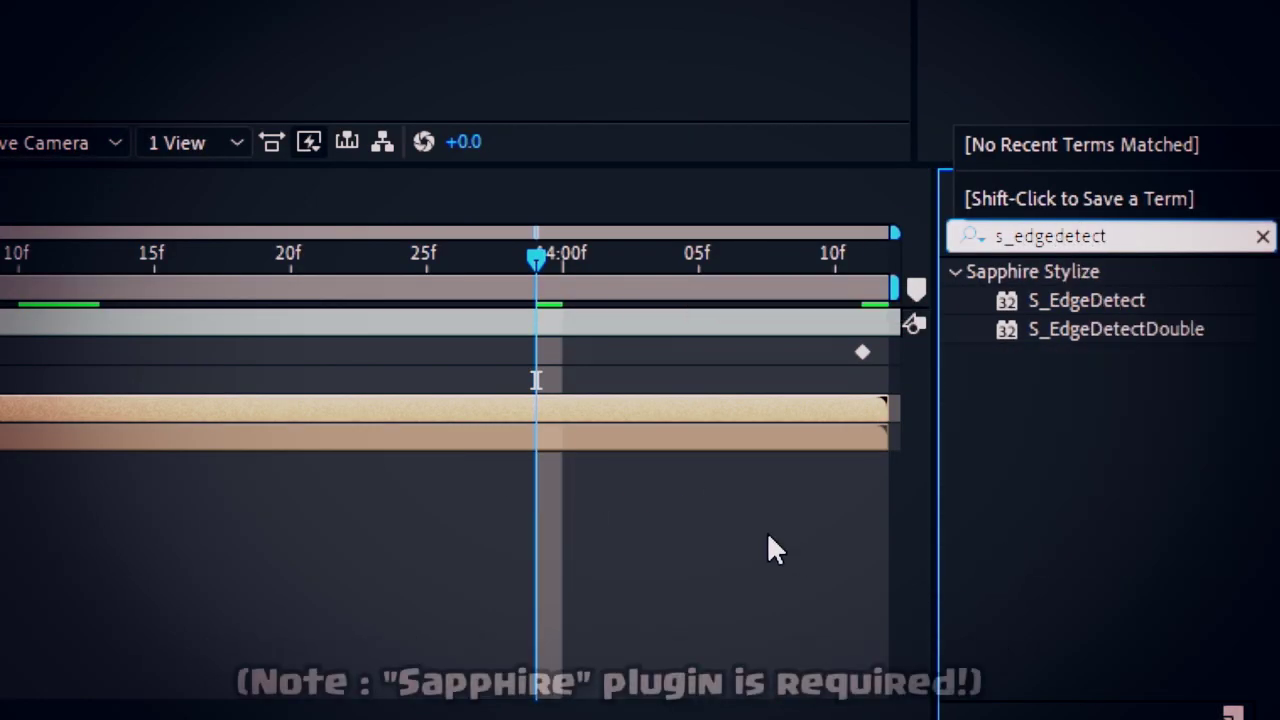
mouse_move(1074, 300)
mouse_down()
mouse_move(310, 367)
mouse_move(757, 588)
mouse_up()
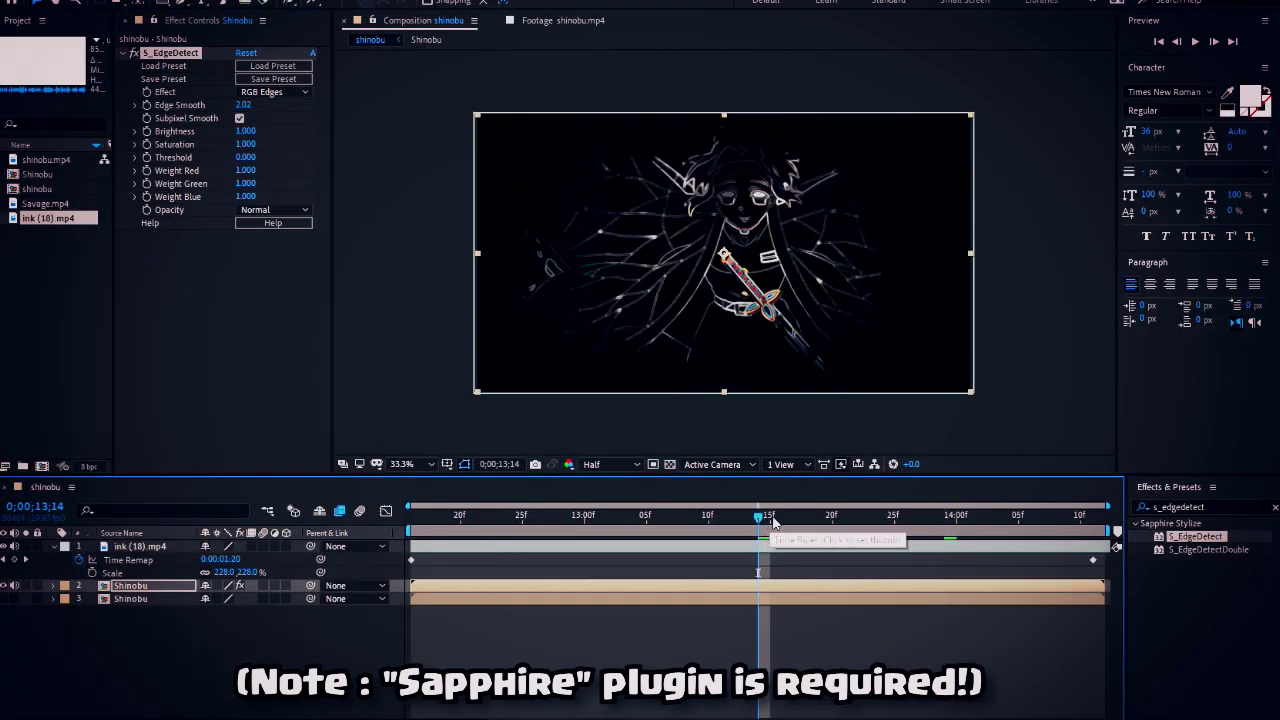
drag(772, 522, 920, 522)
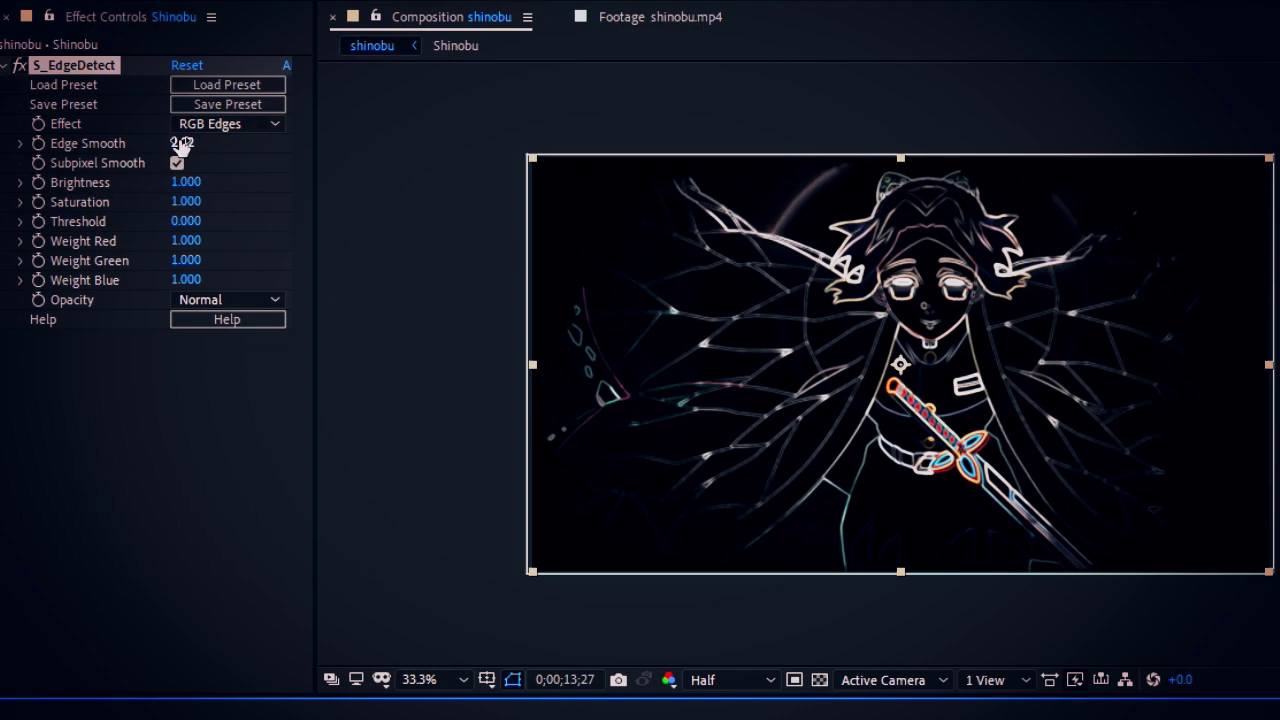
Step: Tune S_EdgeDetect to Saturation 1.330, Weight Green 1.650, Weight Blue 1.820 for cyan edges
mouse_move(185, 182)
mouse_down()
mouse_move(207, 190)
mouse_move(178, 150)
mouse_up()
mouse_move(186, 201)
mouse_down()
mouse_move(199, 205)
mouse_move(186, 203)
mouse_move(200, 279)
mouse_move(207, 262)
mouse_move(240, 258)
mouse_move(215, 260)
mouse_up()
drag(186, 280, 200, 280)
mouse_move(186, 182)
mouse_down()
mouse_move(214, 203)
mouse_move(183, 222)
mouse_up()
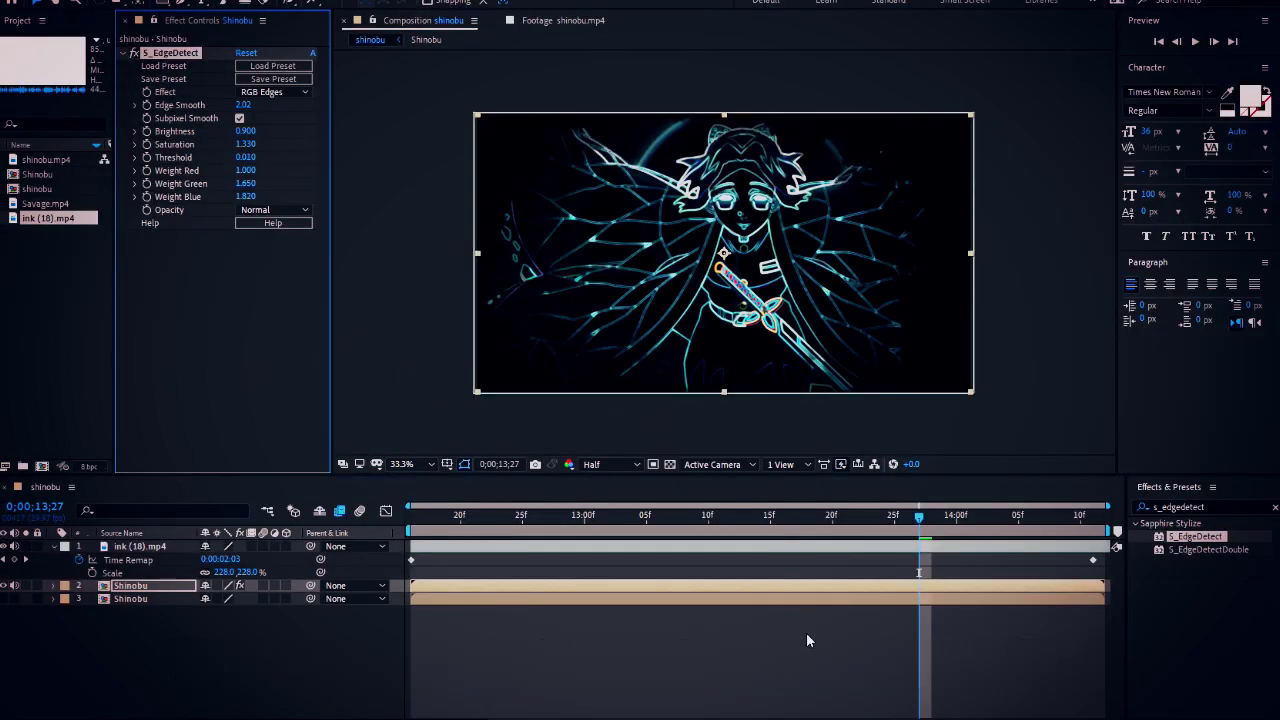
click(807, 637)
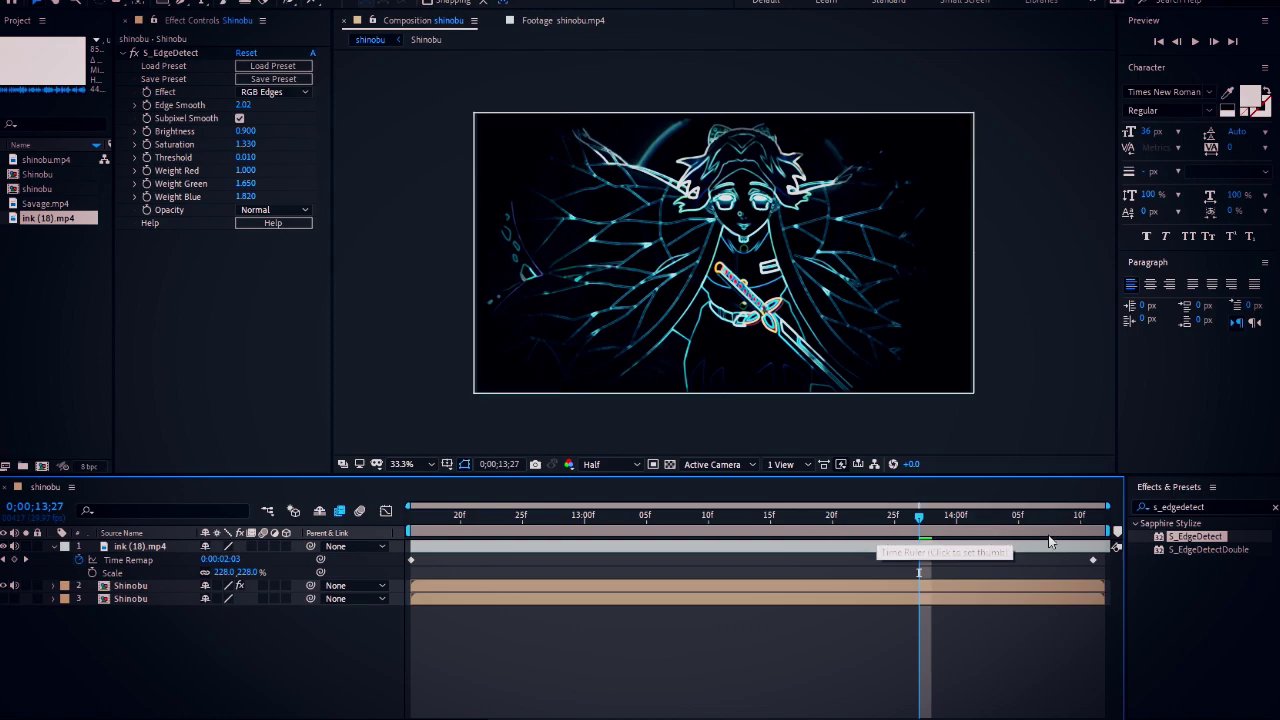
drag(1008, 532, 299, 537)
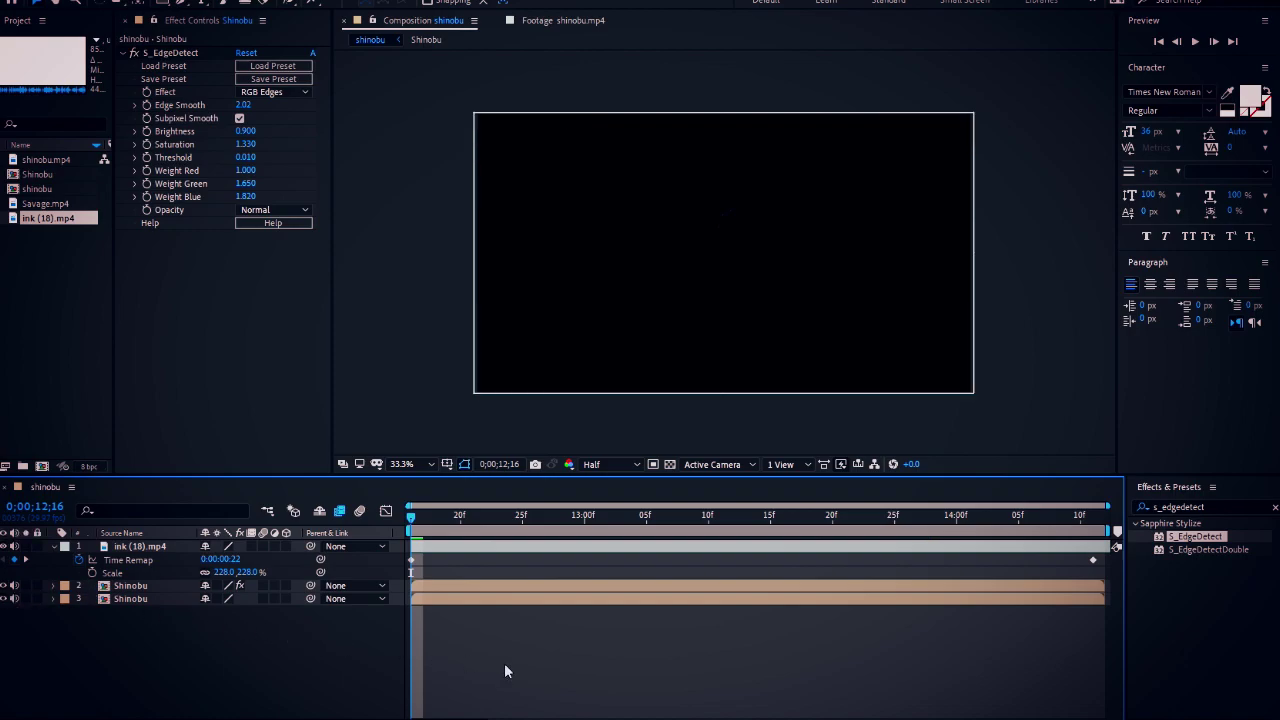
Step: Pre-compose the ink layer and edge-detected Shinobu layer together as Ink Blot Effect
key(u)
key(space)
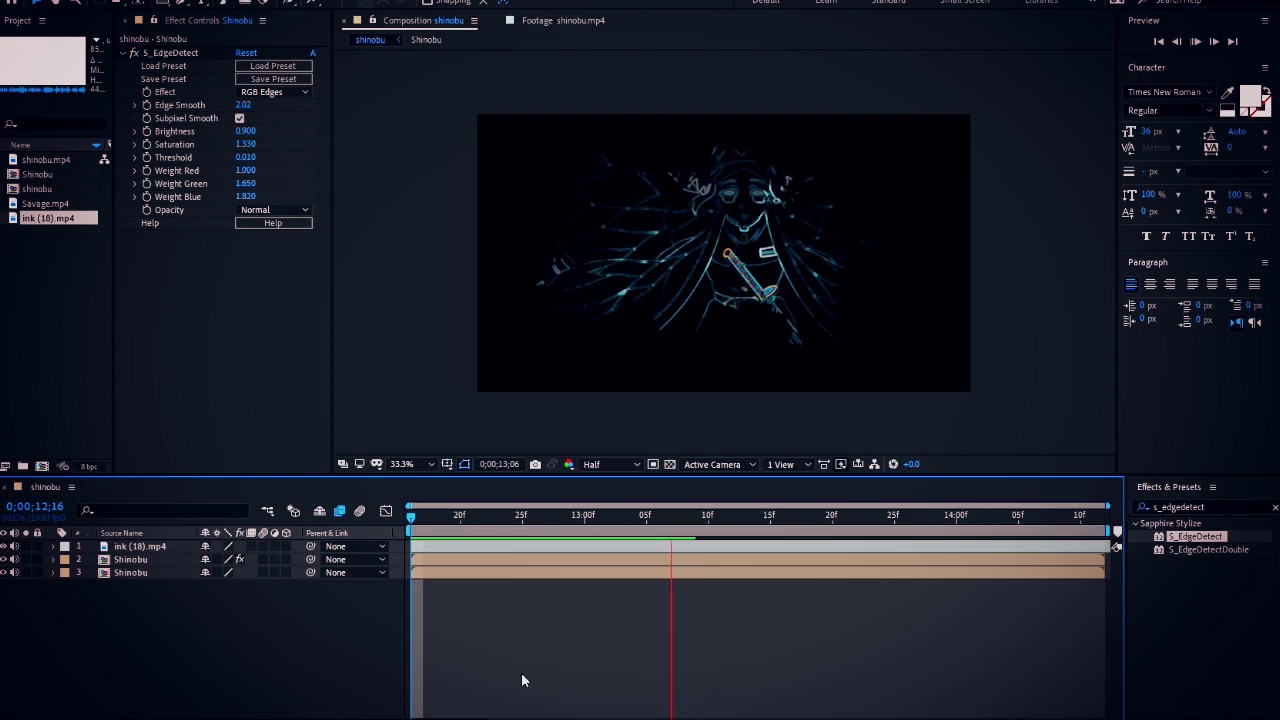
click(590, 541)
click(589, 546)
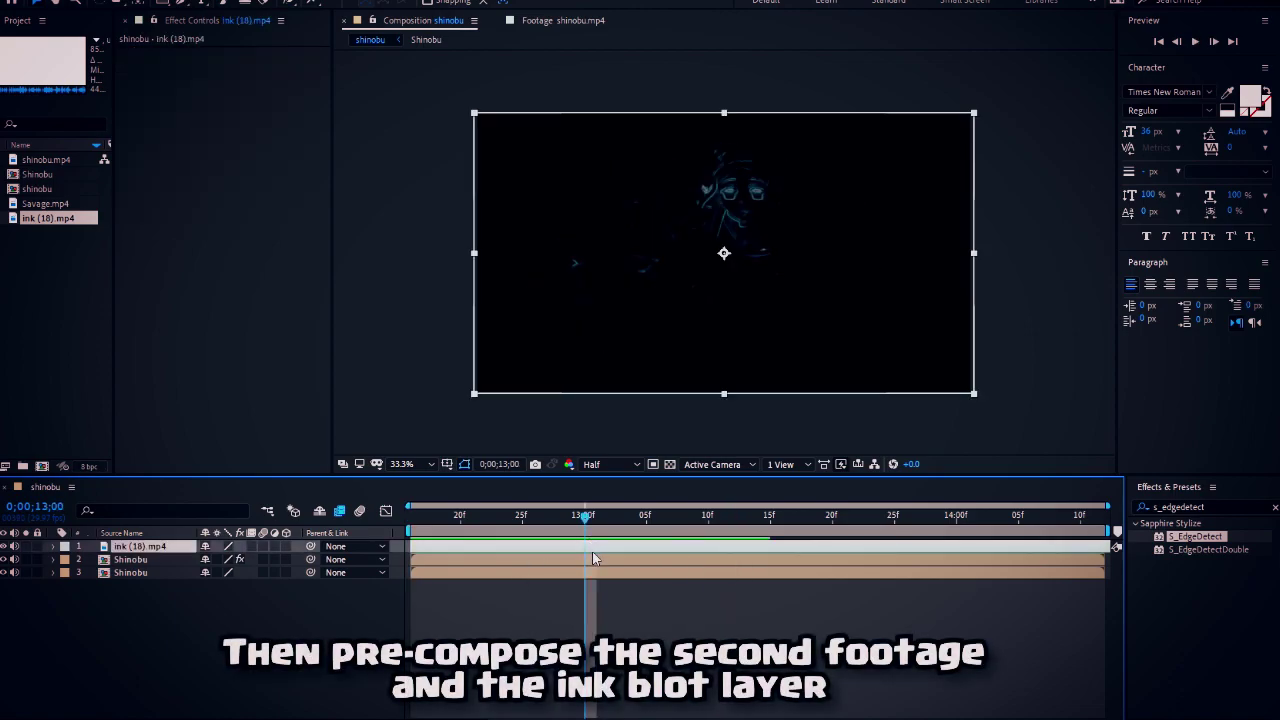
ctrl+click(593, 557)
key(ctrl+shift+c)
text(Ink Blot Effect)
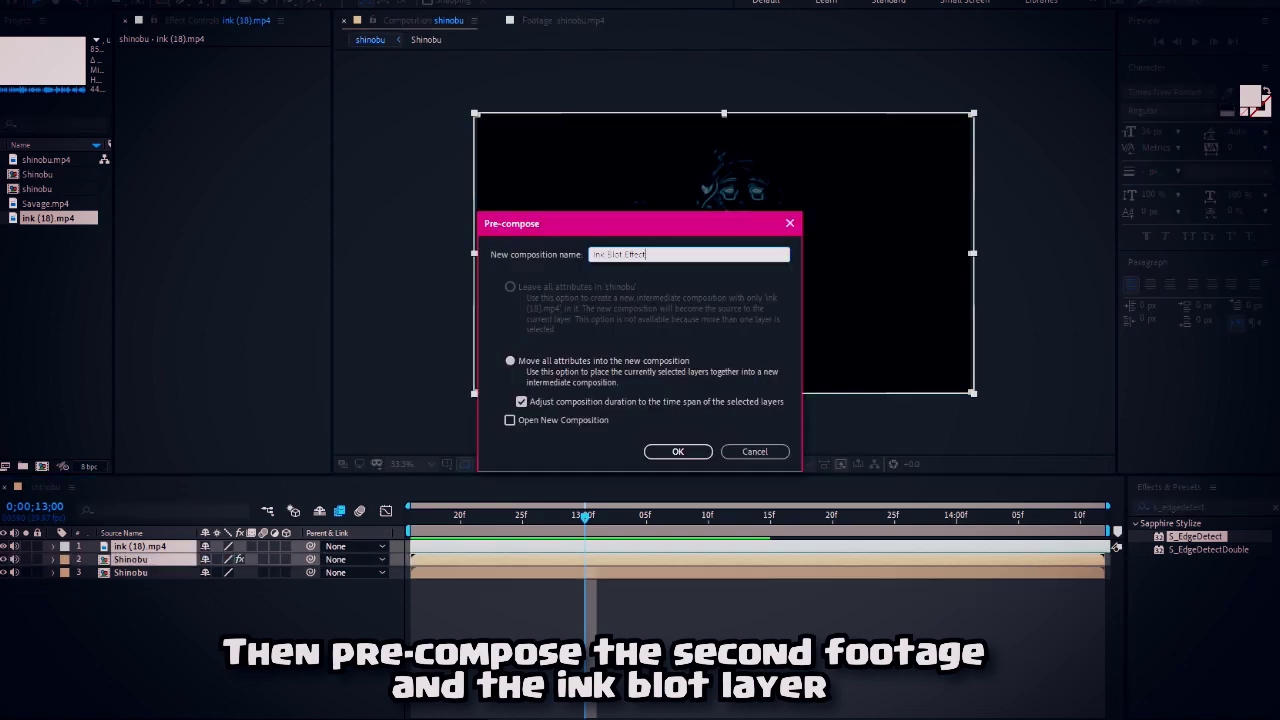
key(Return)
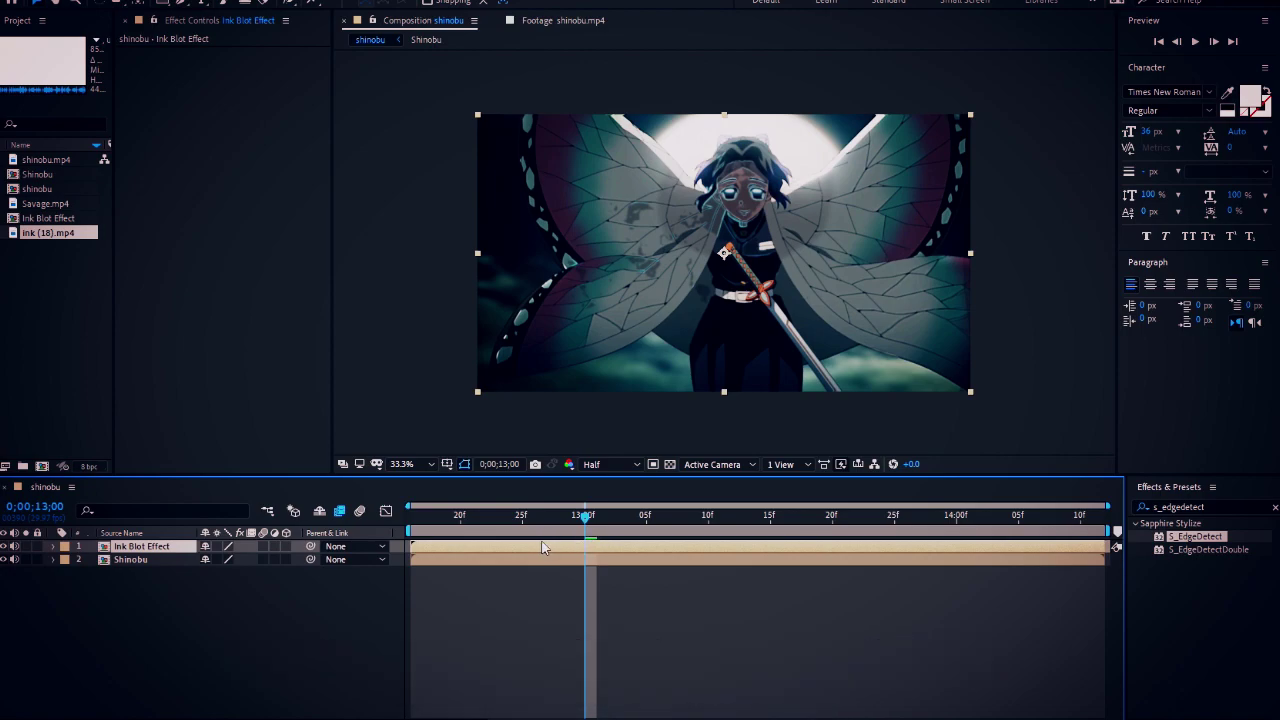
Step: Trim the Ink Blot Effect layer to start at about 12;27 and review the transition
drag(520, 518, 547, 518)
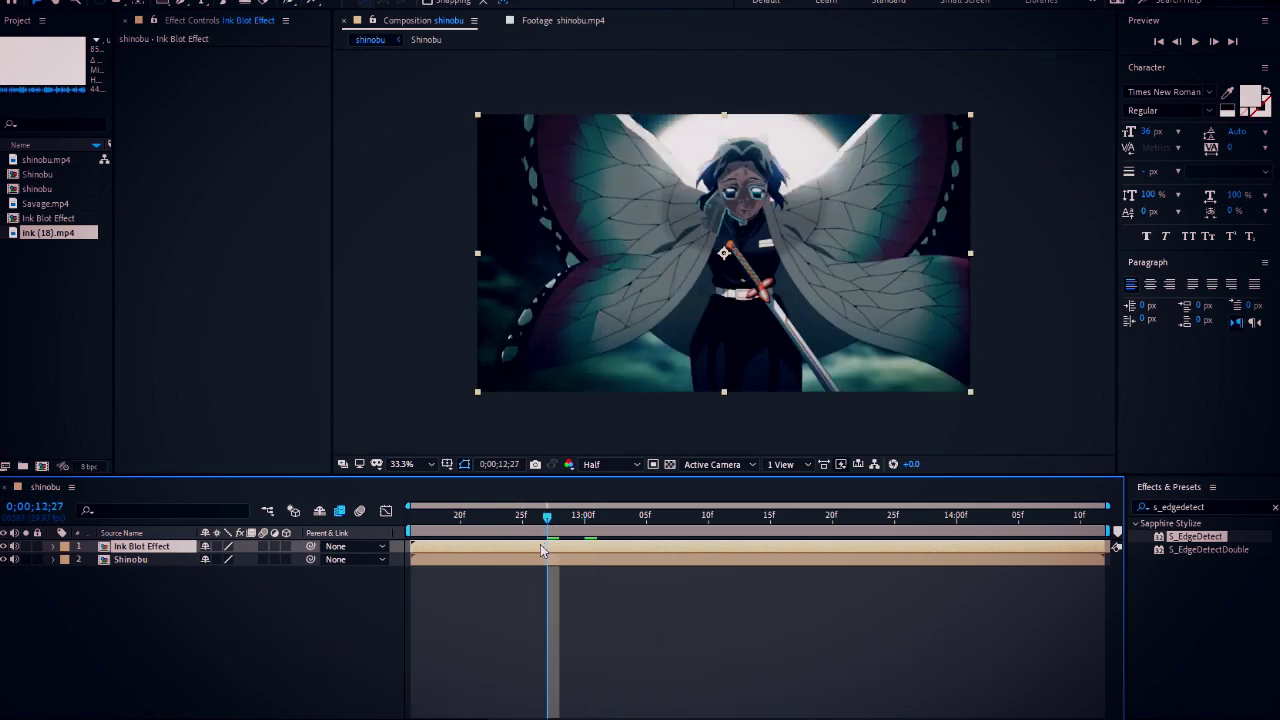
key(alt+bracketleft)
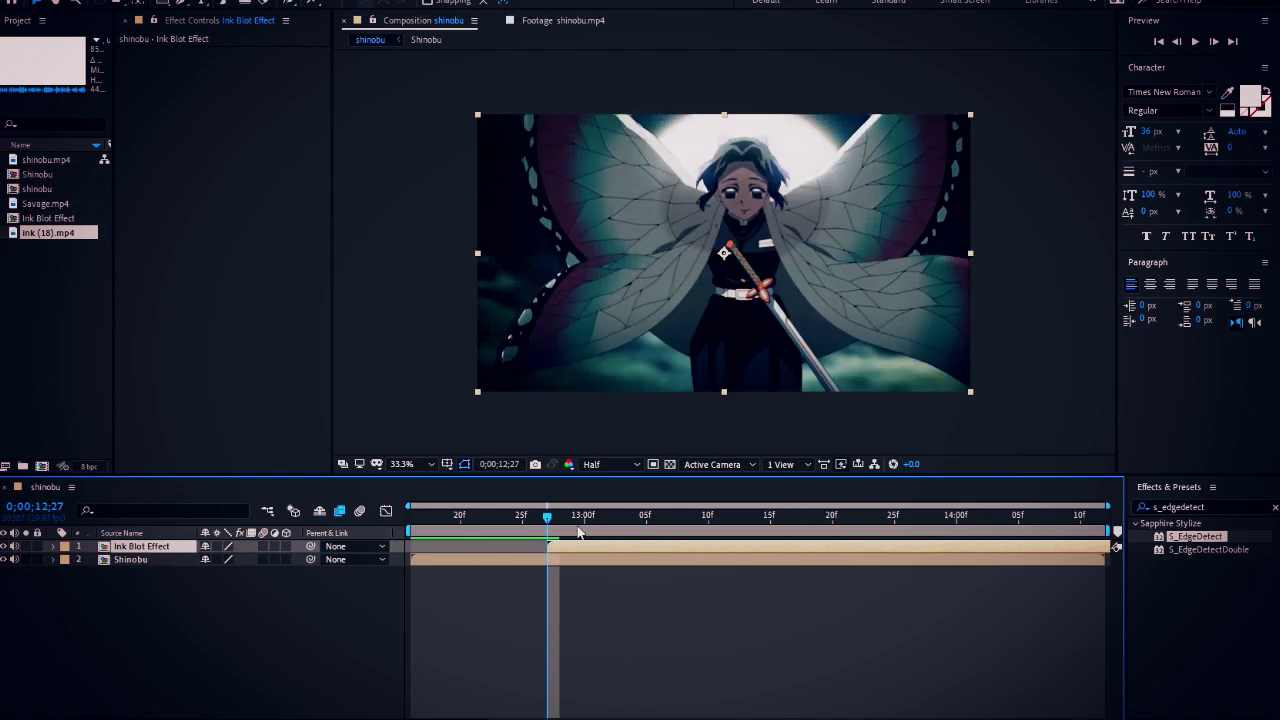
drag(547, 528, 594, 531)
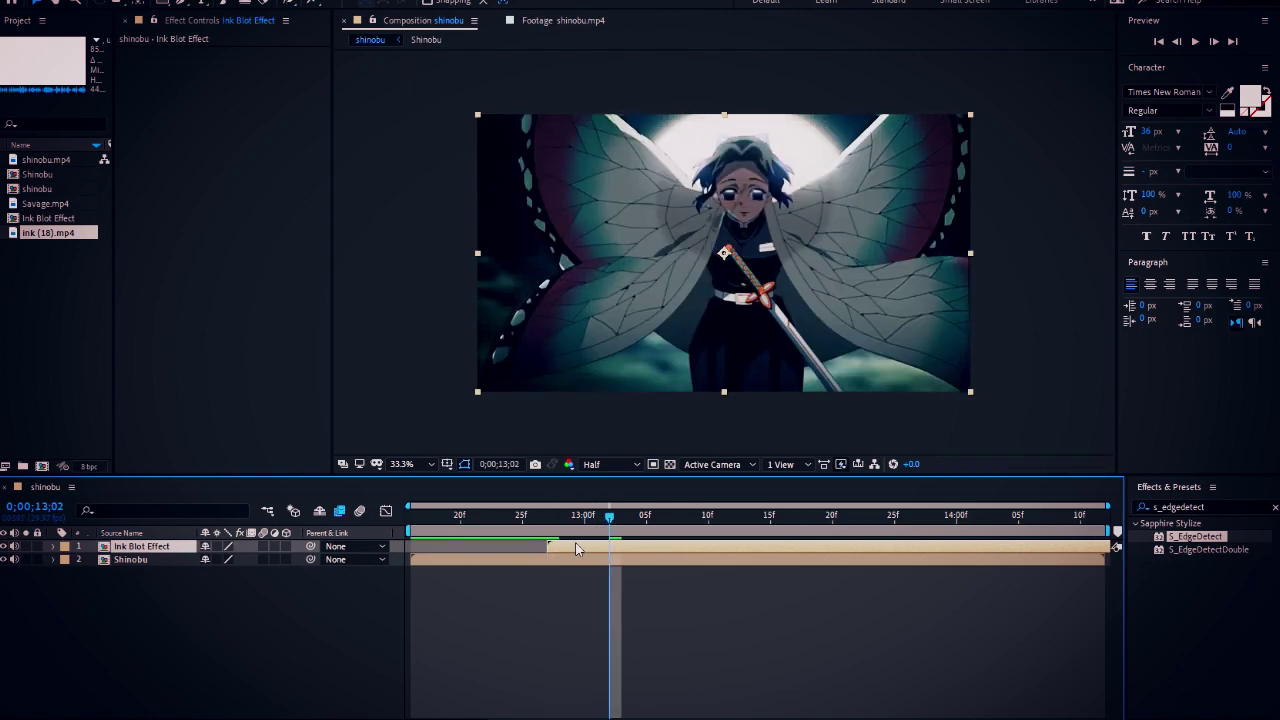
drag(531, 516, 1078, 548)
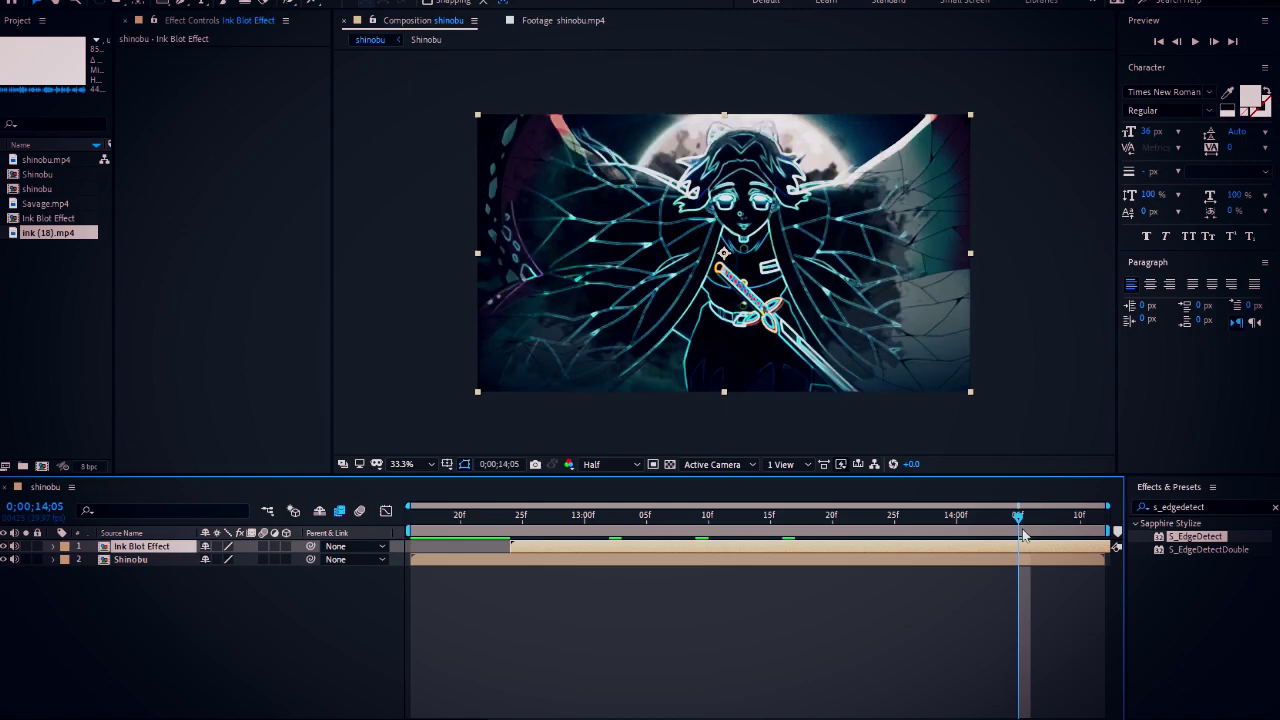
Step: Open the Ink Blot Effect precomp and add a Time Remap keyframe at the current time
double_click(1078, 548)
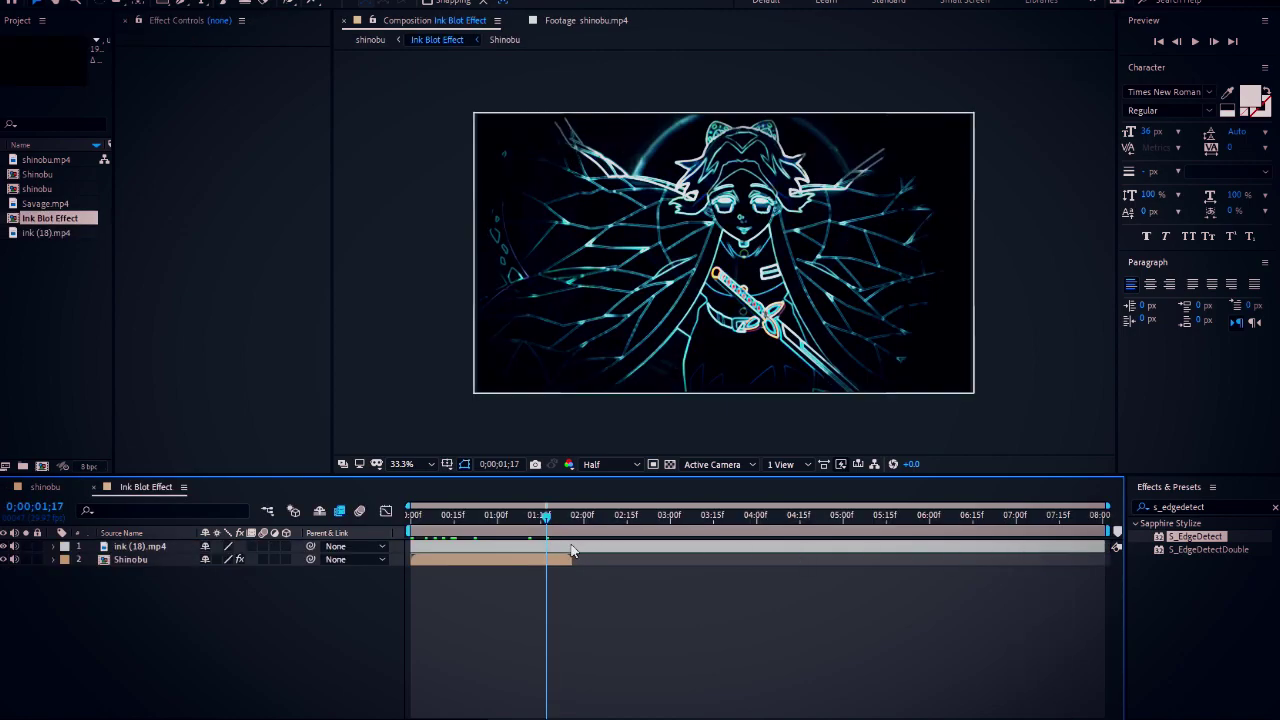
key(ctrl+alt+t)
drag(570, 562, 546, 560)
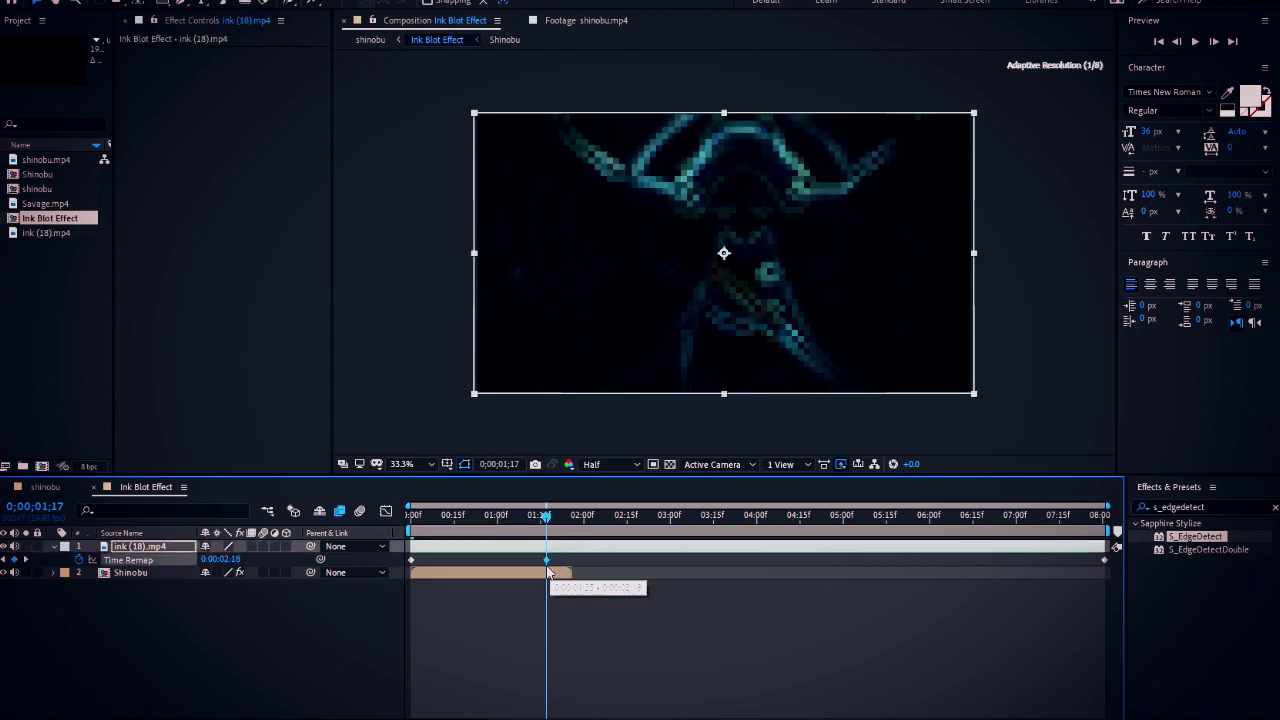
Step: Back in the shinobu comp, preview the effect from the start, then pre-compose all layers
click(45, 487)
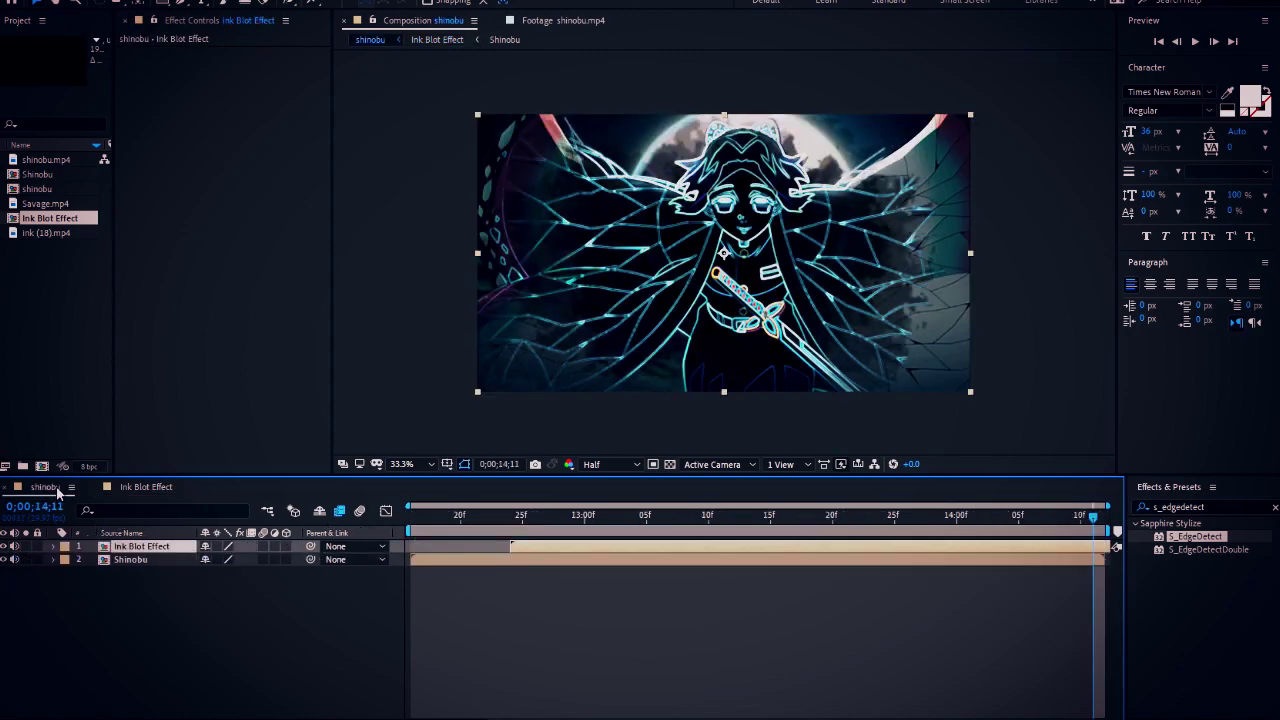
click(975, 598)
key(Home)
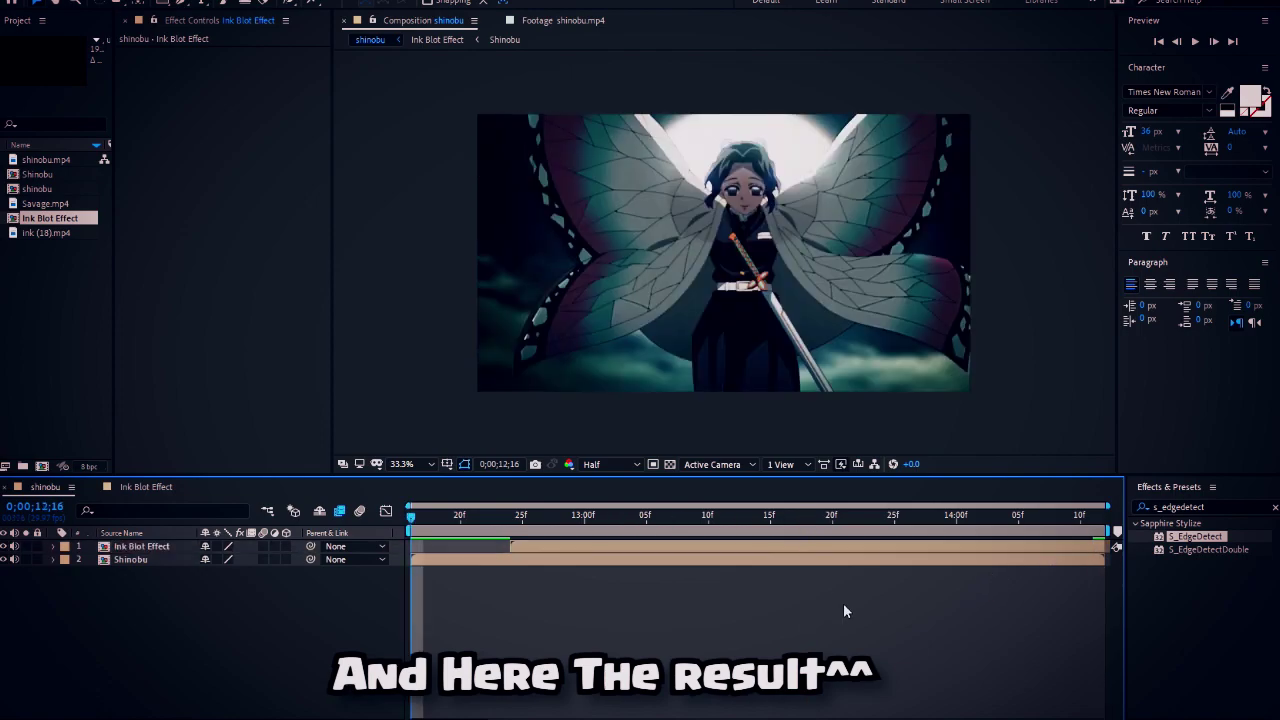
key(space)
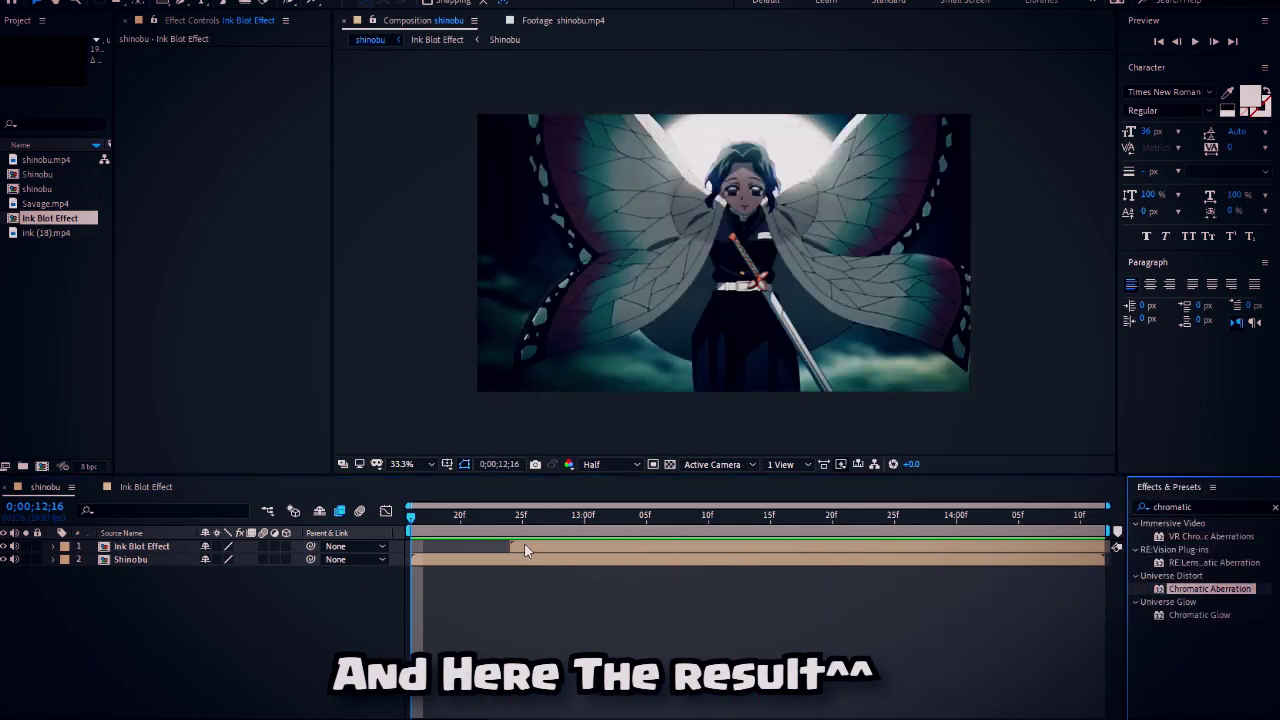
key(ctrl+a)
key(ctrl+shift+c)
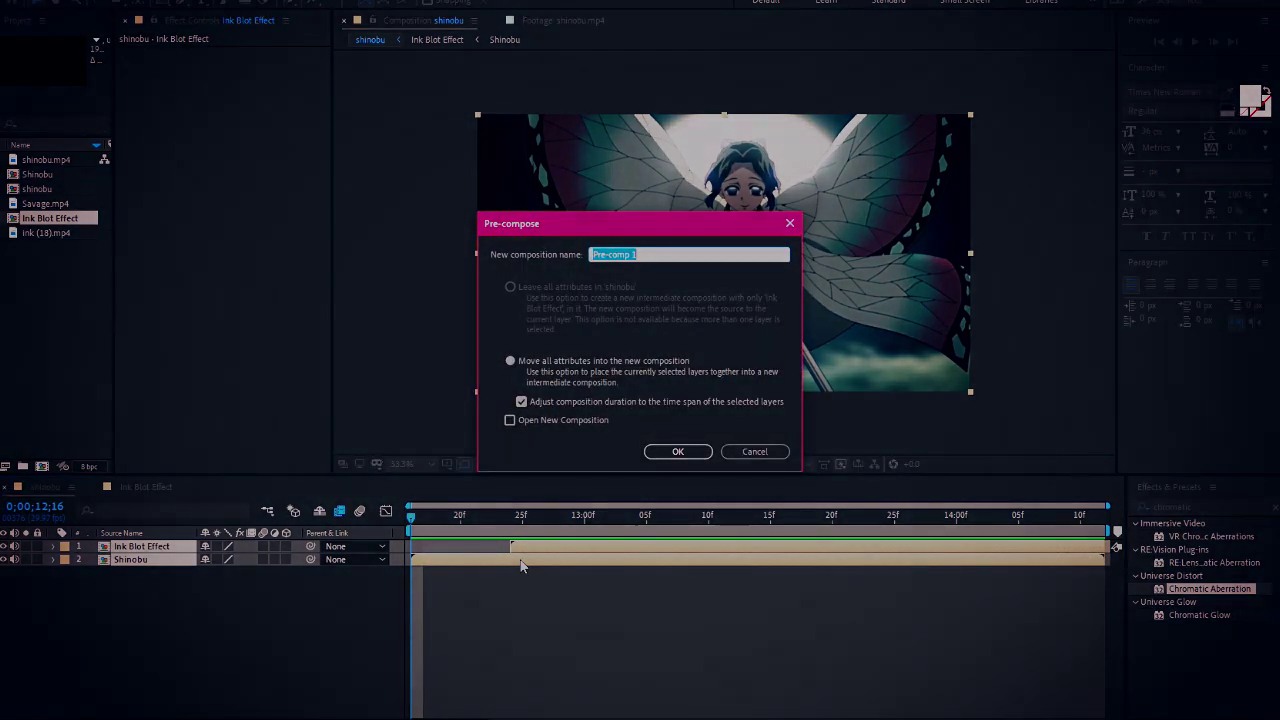